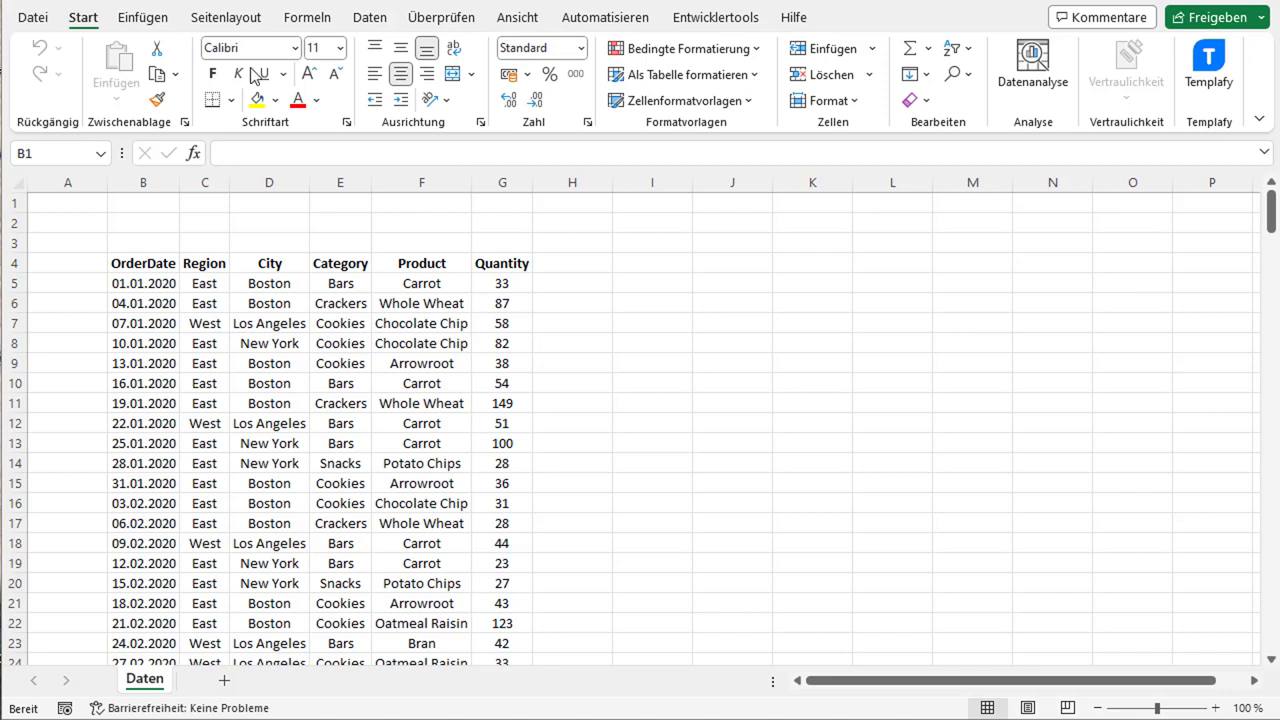
Step: Look over the OrderDate, Region and Quantity columns of the order table on Daten
{"action": "left_click", "coordinate": [160, 260]}
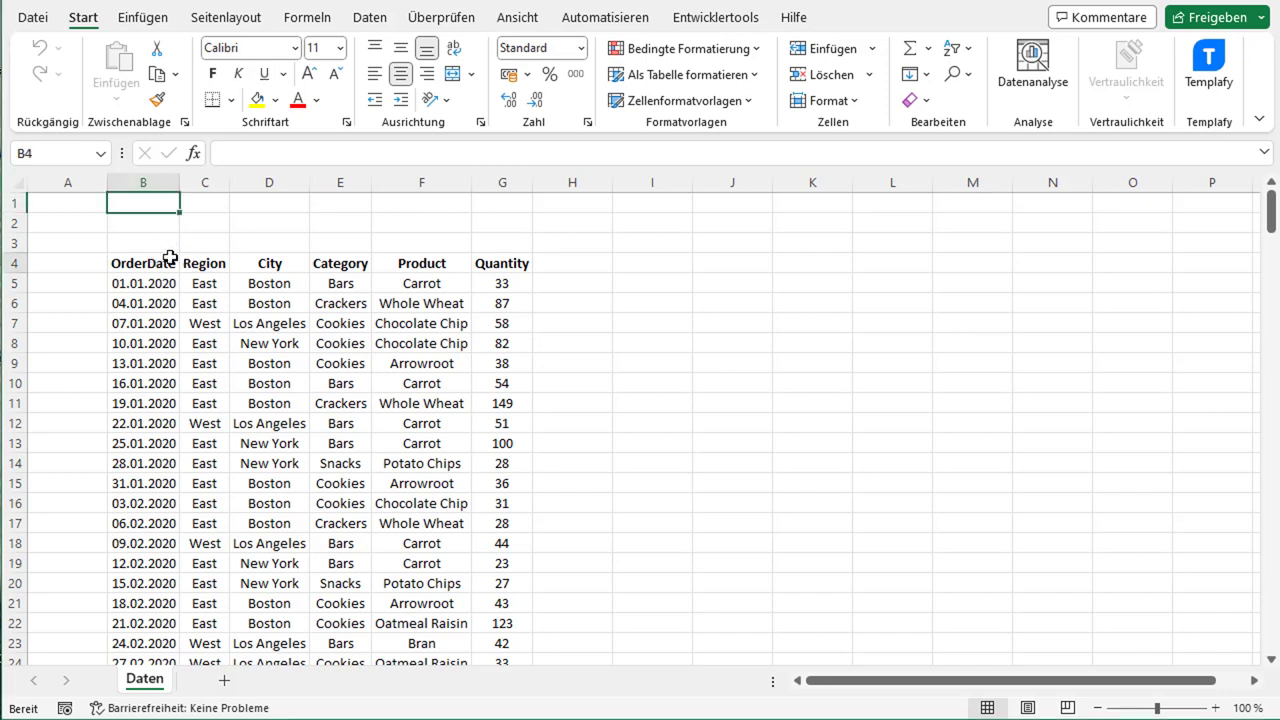
{"action": "left_click_drag", "start_coordinate": [197, 256], "coordinate": [150, 290]}
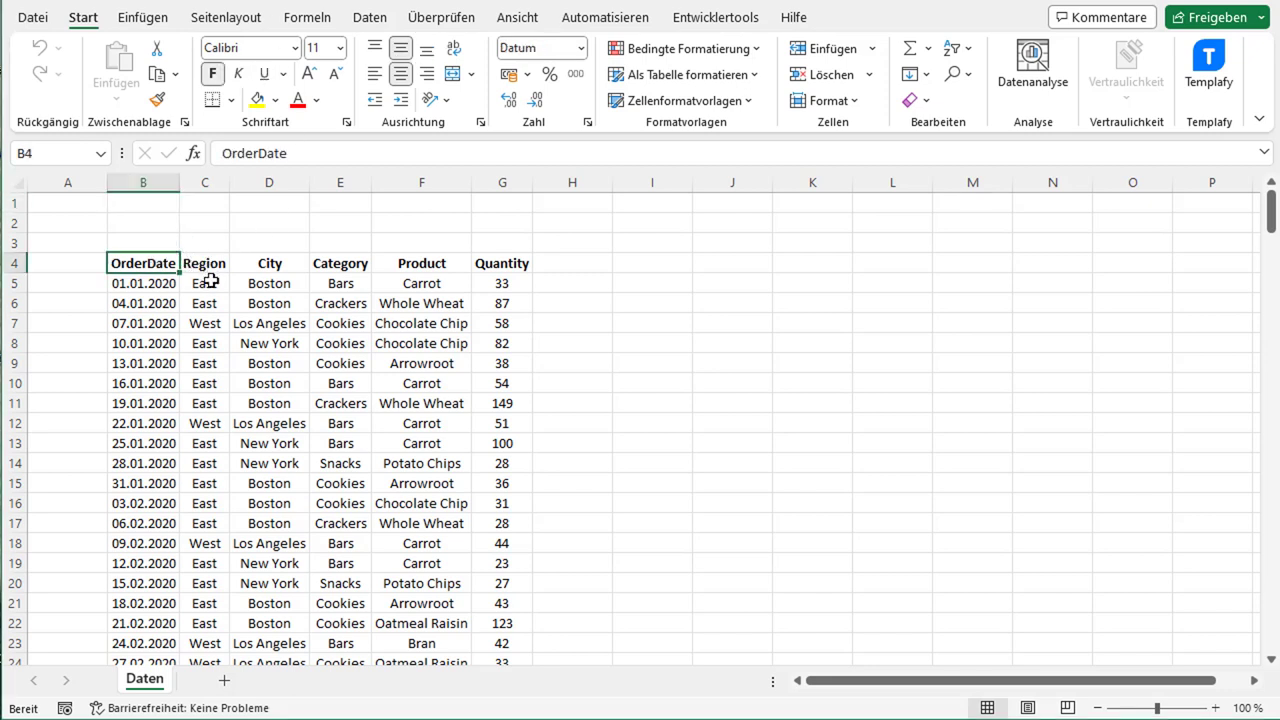
{"action": "left_click", "coordinate": [143, 265]}
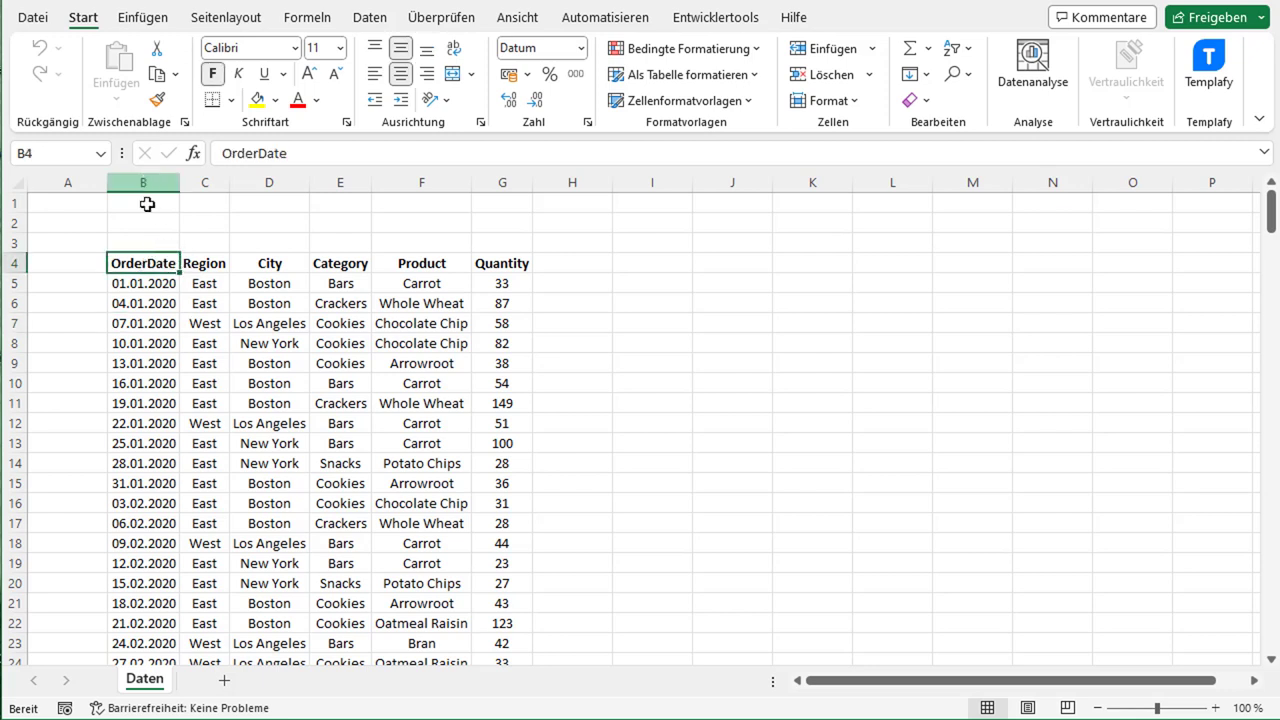
{"action": "left_click", "coordinate": [163, 326]}
{"action": "left_click_drag", "start_coordinate": [143, 263], "coordinate": [150, 422]}
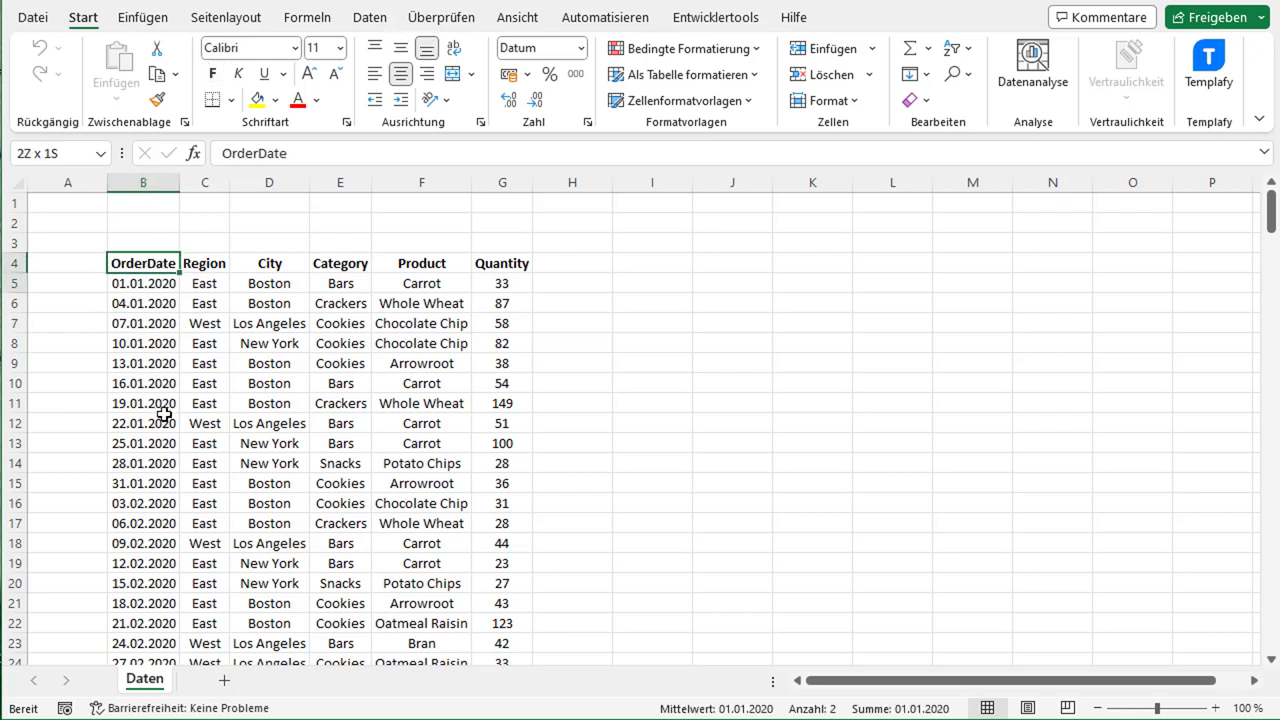
{"action": "left_click", "coordinate": [145, 268]}
{"action": "left_click", "coordinate": [212, 264]}
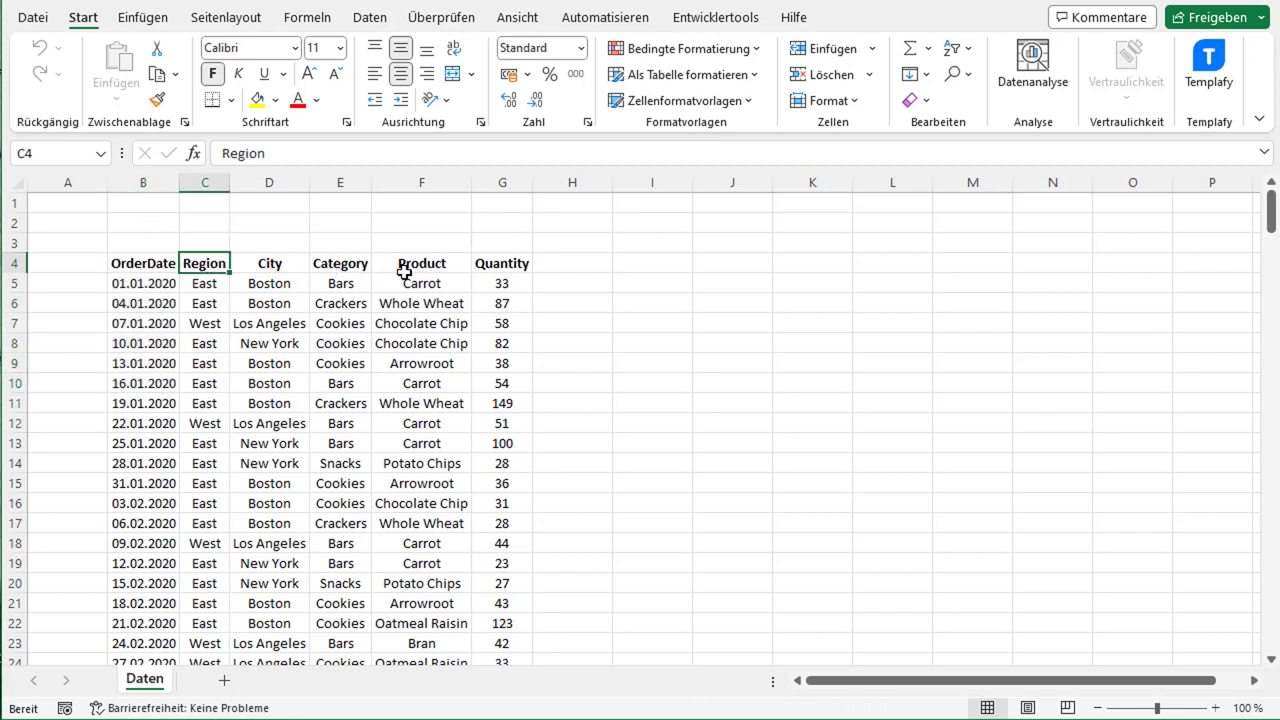
{"action": "left_click", "coordinate": [494, 264]}
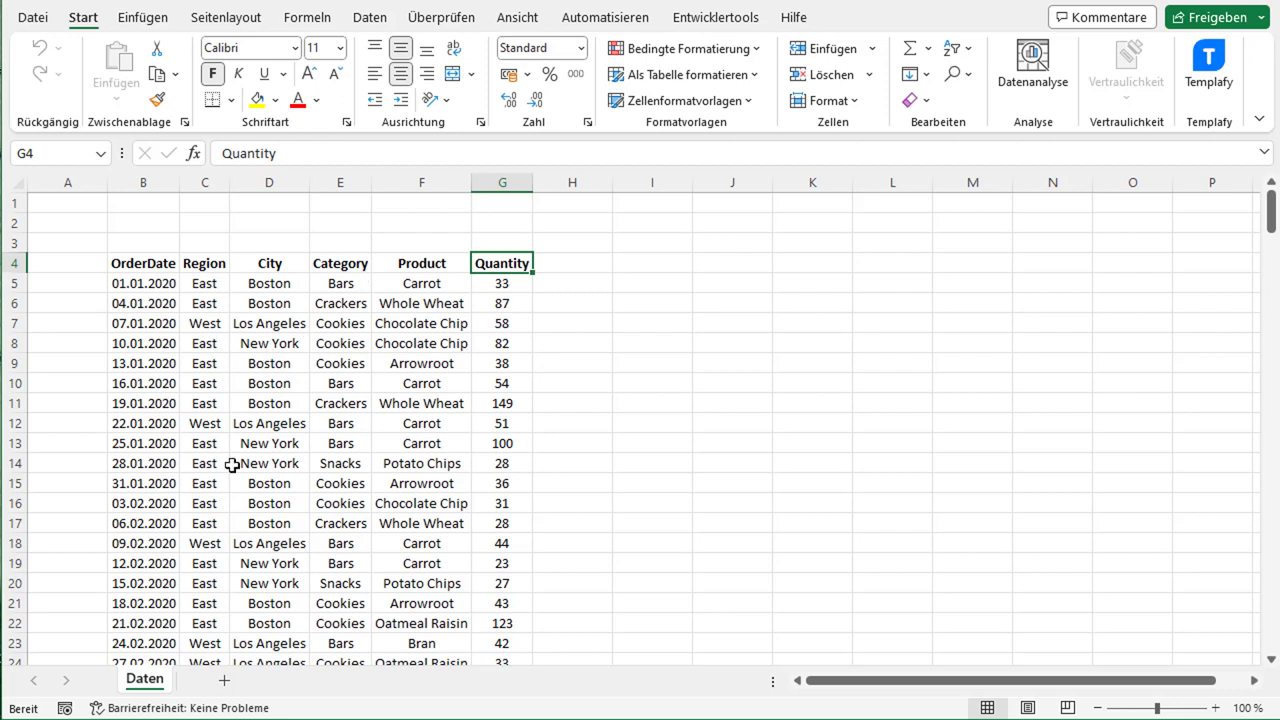
Step: Add a new sheet Tabelle3 and start a PivotTable at cell C5
{"action": "left_click", "coordinate": [229, 681]}
{"action": "left_click", "coordinate": [203, 283]}
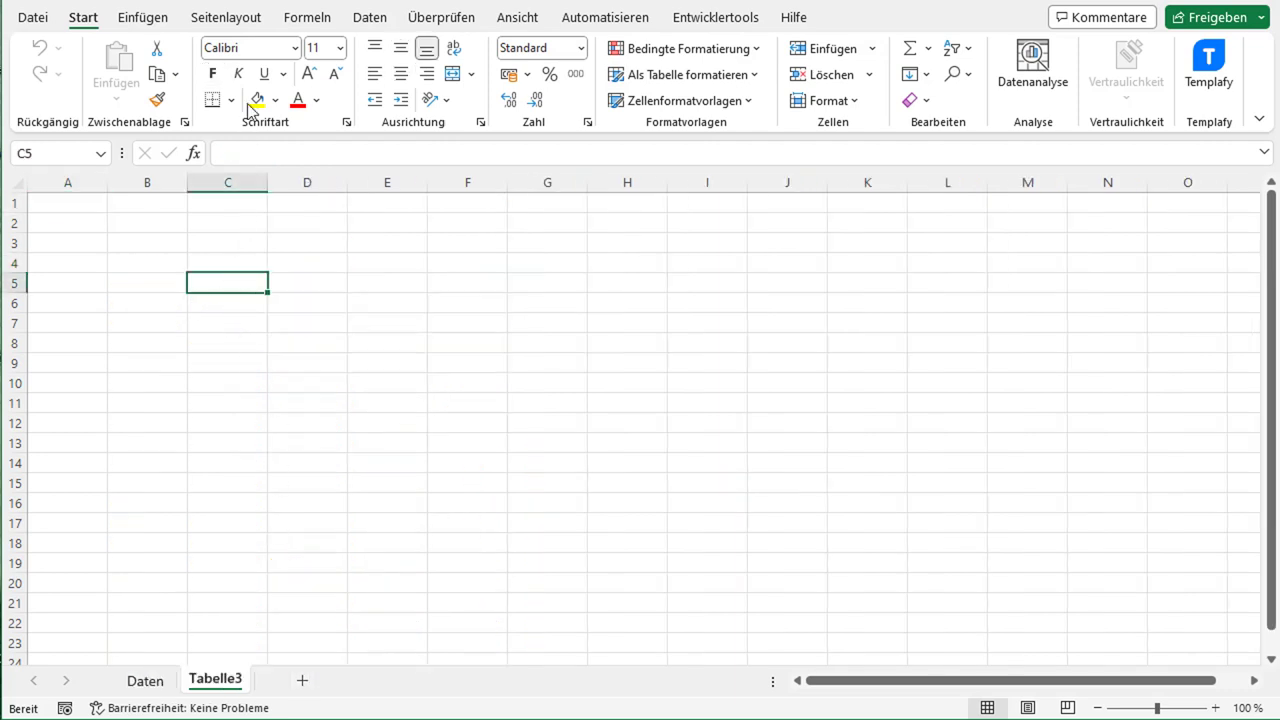
{"action": "left_click", "coordinate": [166, 22]}
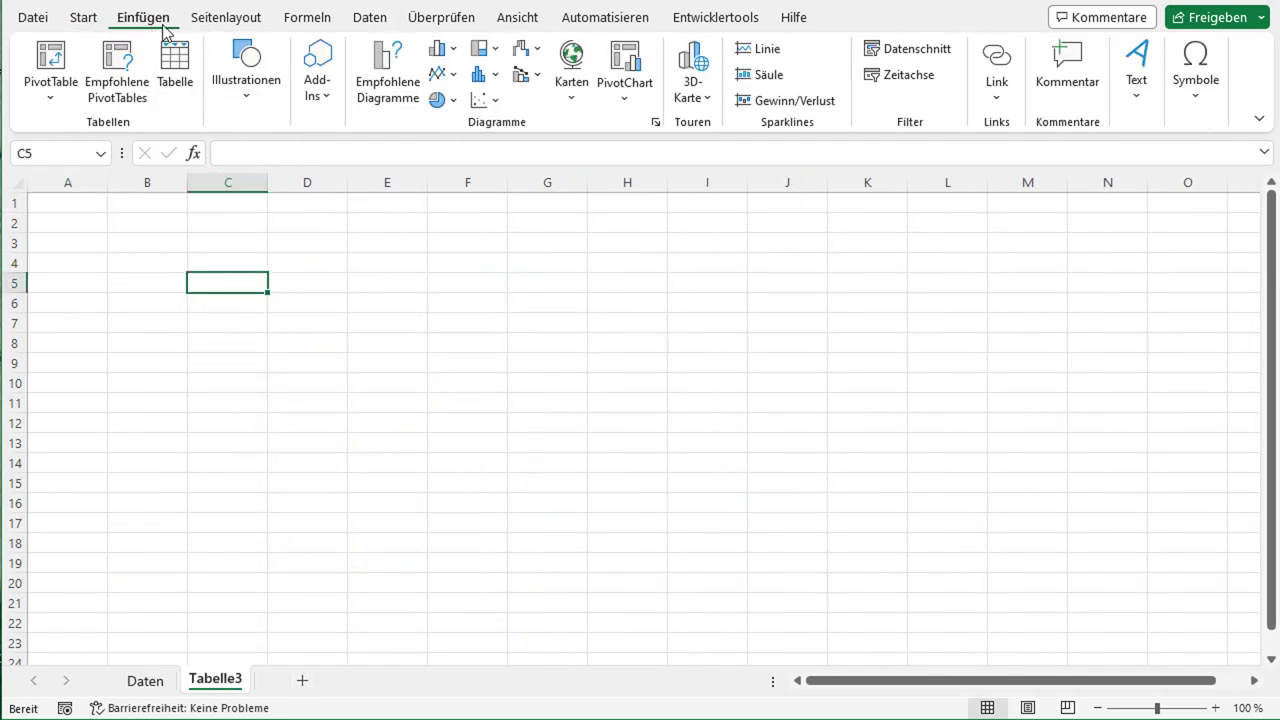
{"action": "left_click", "coordinate": [51, 55]}
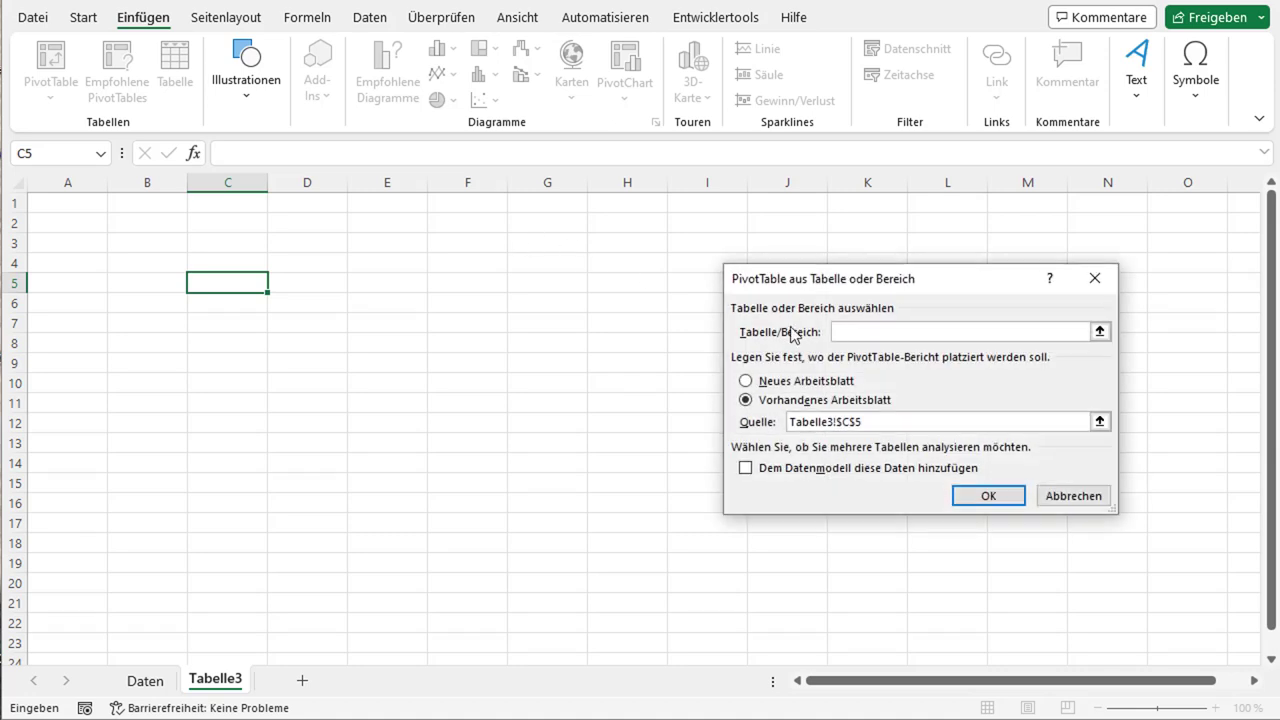
Step: Set the PivotTable source to Daten!$B$4:$G$248 and create the empty PivotTable
{"action": "left_click", "coordinate": [144, 681]}
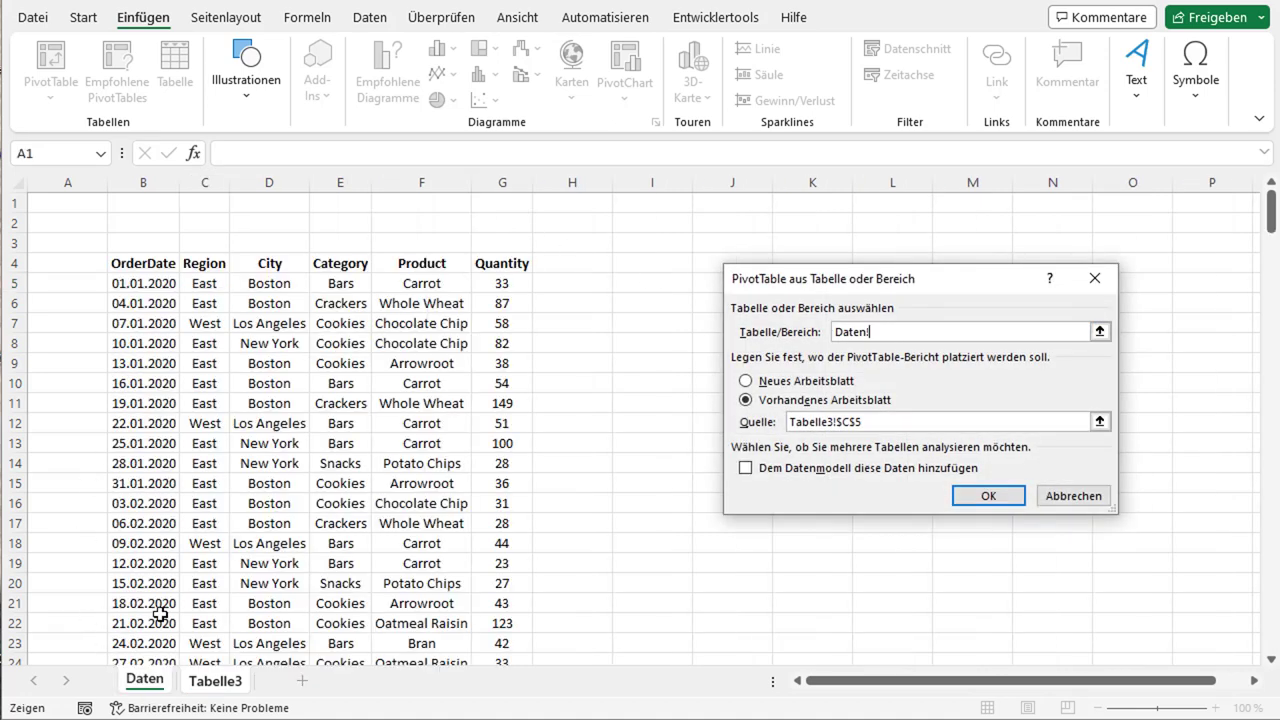
{"action": "left_click_drag", "start_coordinate": [144, 264], "coordinate": [497, 263]}
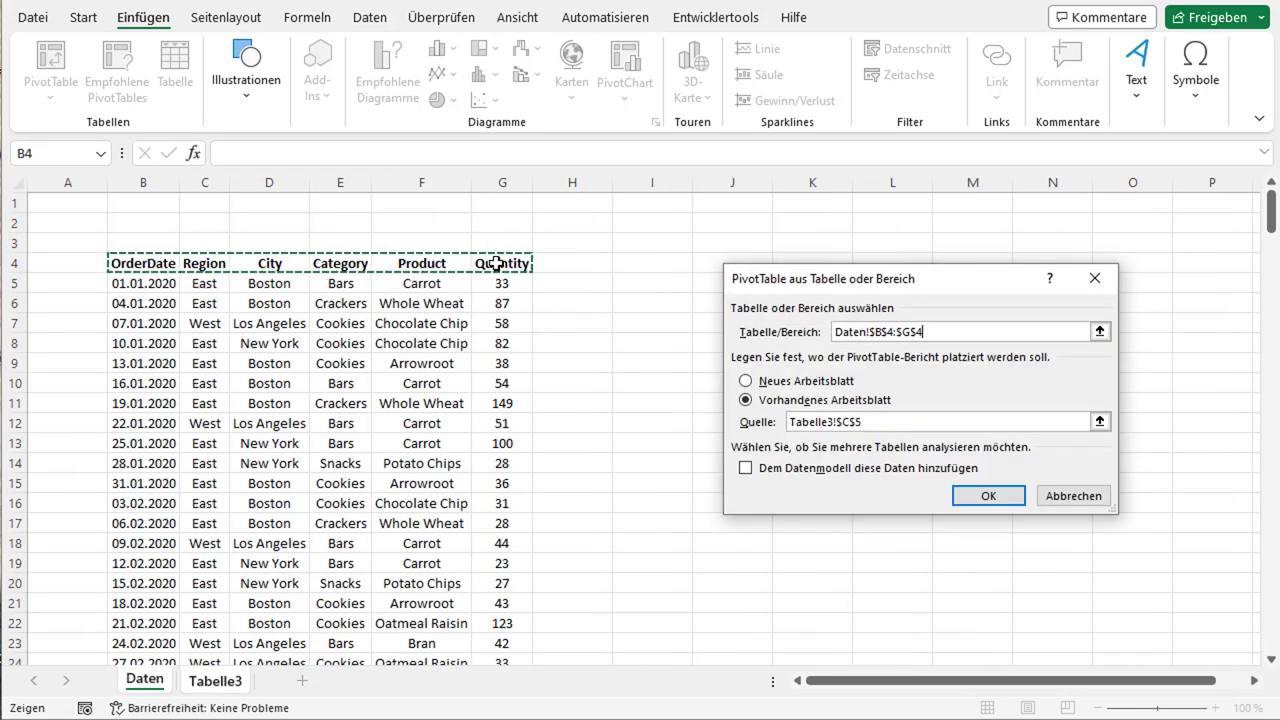
{"action": "key", "text": "ctrl+shift+Down"}
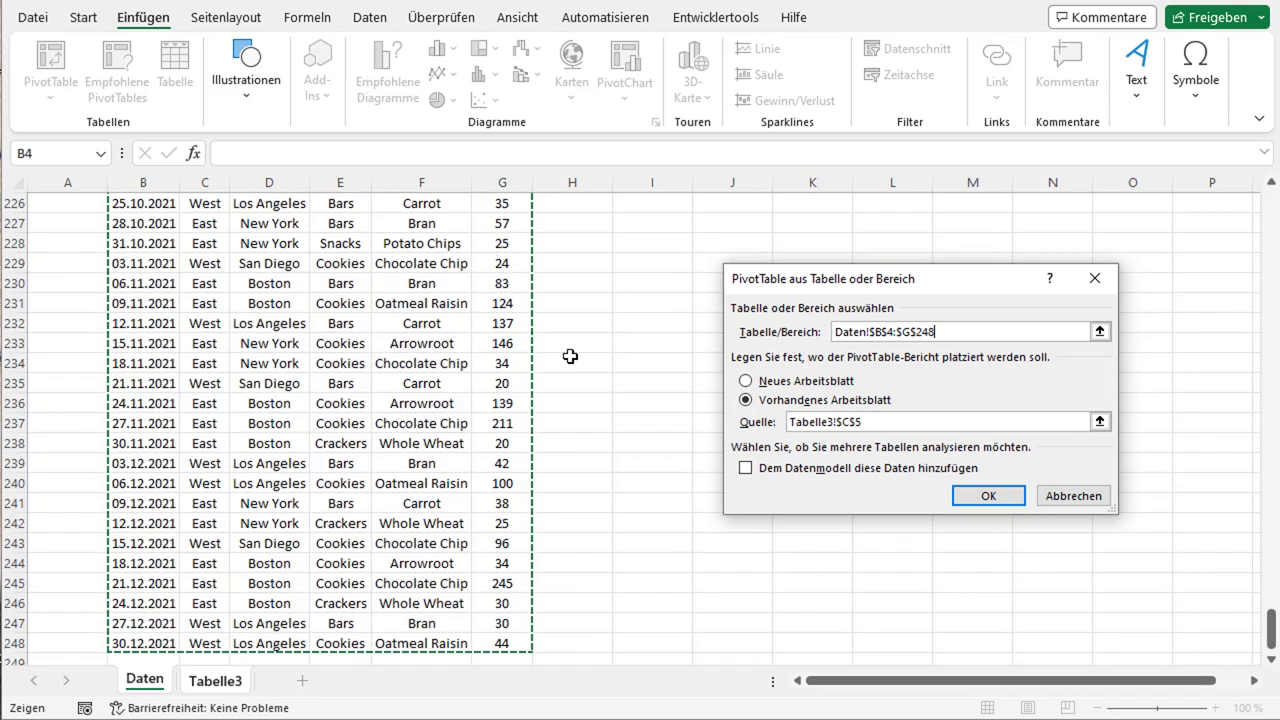
{"action": "left_click", "coordinate": [1018, 503]}
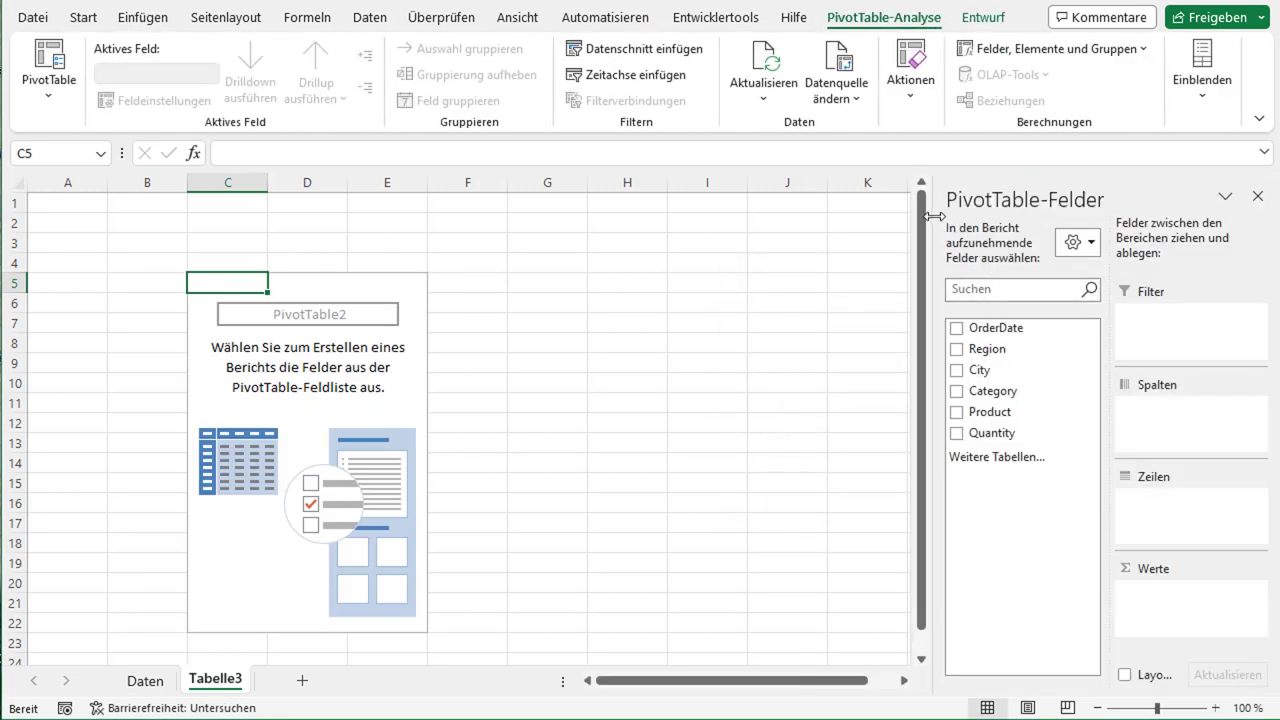
Step: Sum Quantity and add OrderDate to the rows, which Excel groups into years and quarters
{"action": "left_click_drag", "start_coordinate": [934, 216], "coordinate": [806, 281]}
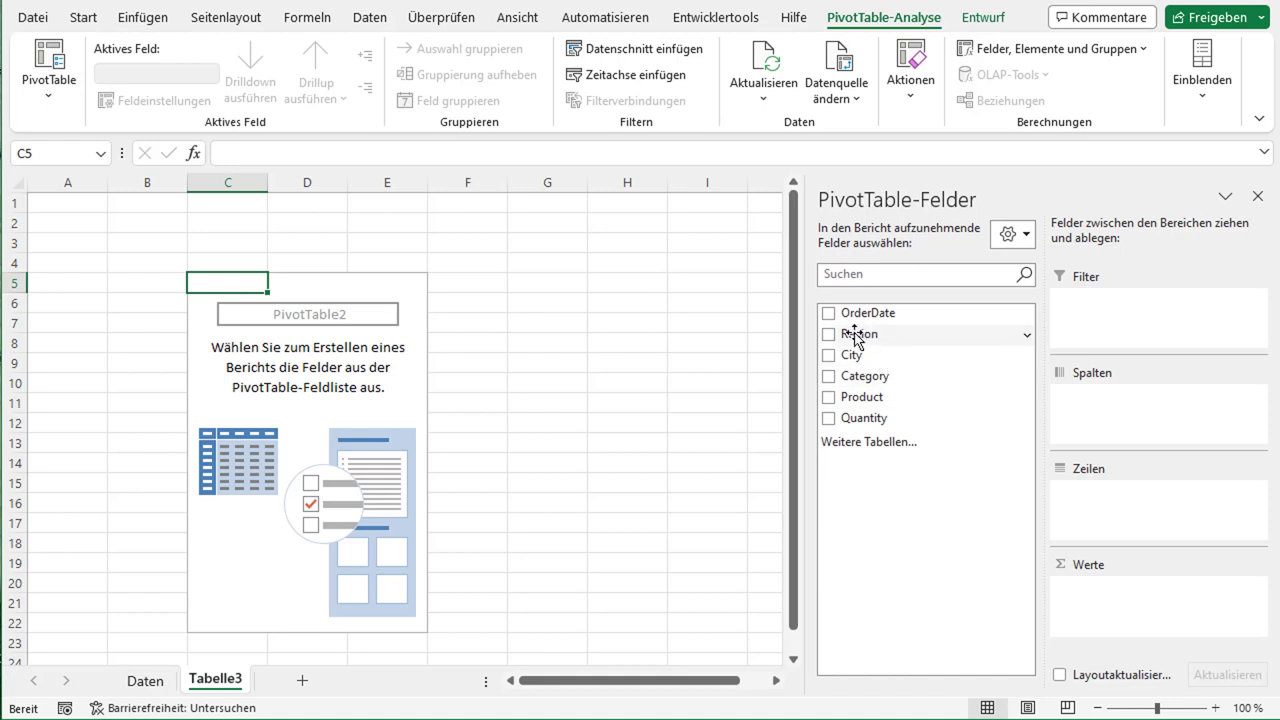
{"action": "left_click", "coordinate": [828, 418]}
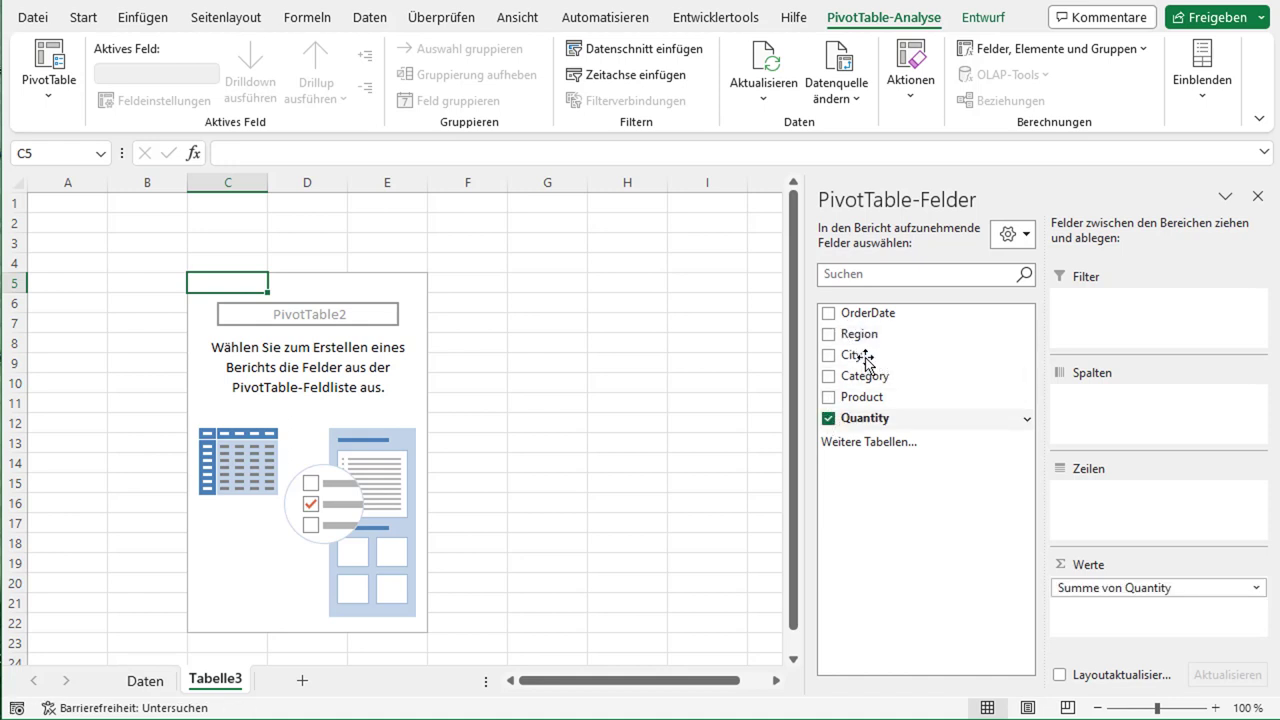
{"action": "left_click", "coordinate": [829, 313]}
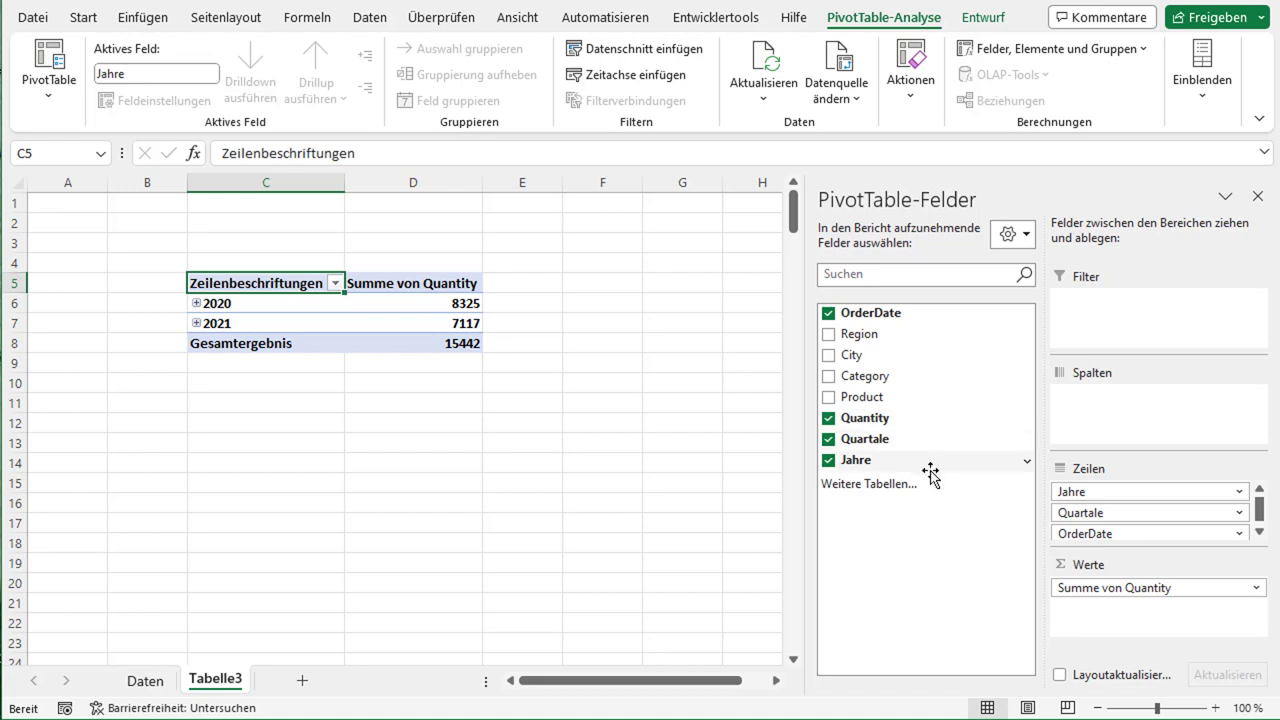
Step: Select the 2020 item and ungroup OrderDate so individual dates like 01.01.2020 (33) appear
{"action": "left_click", "coordinate": [1146, 55]}
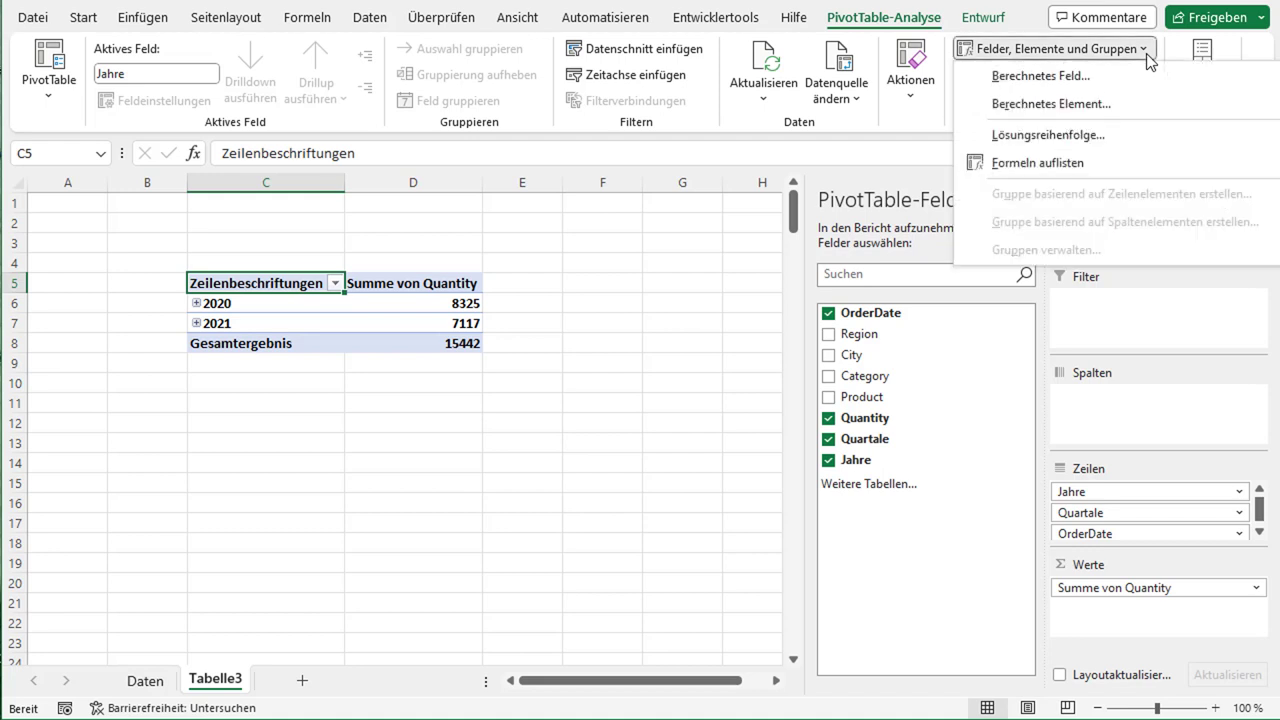
{"action": "left_click", "coordinate": [1146, 53]}
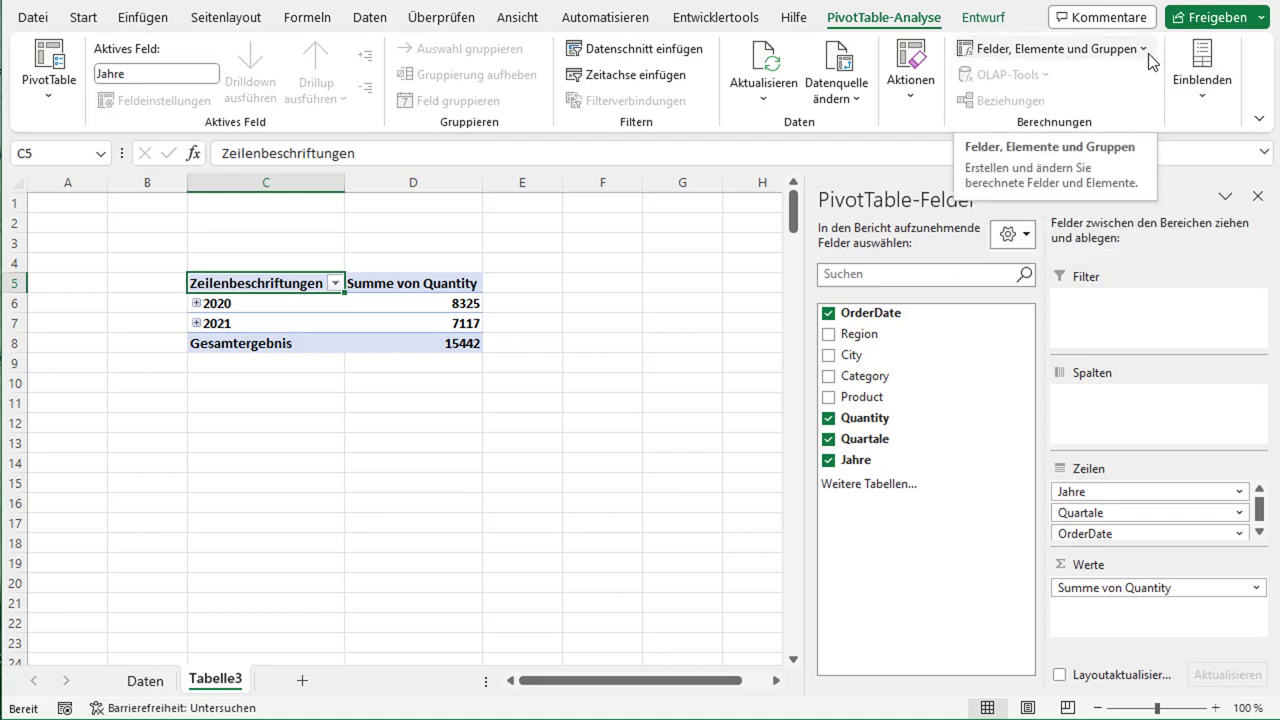
{"action": "left_click", "coordinate": [1209, 105]}
{"action": "left_click", "coordinate": [1209, 105]}
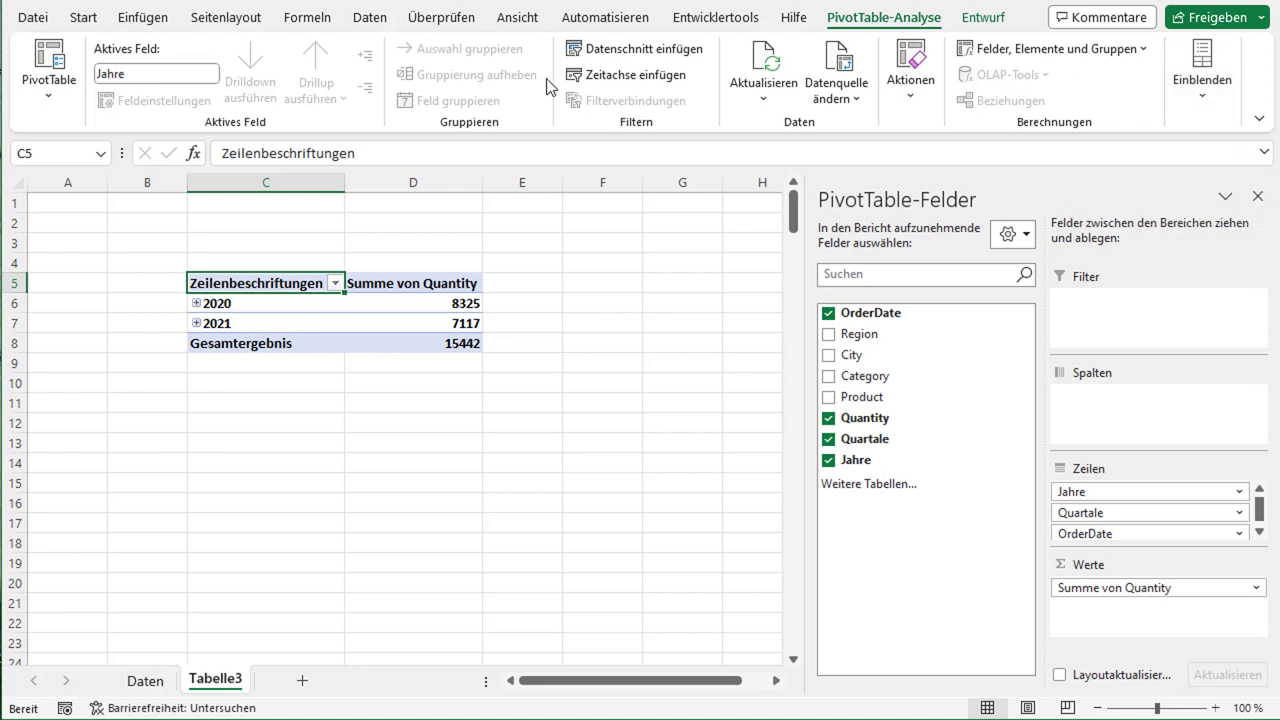
{"action": "left_click", "coordinate": [240, 307]}
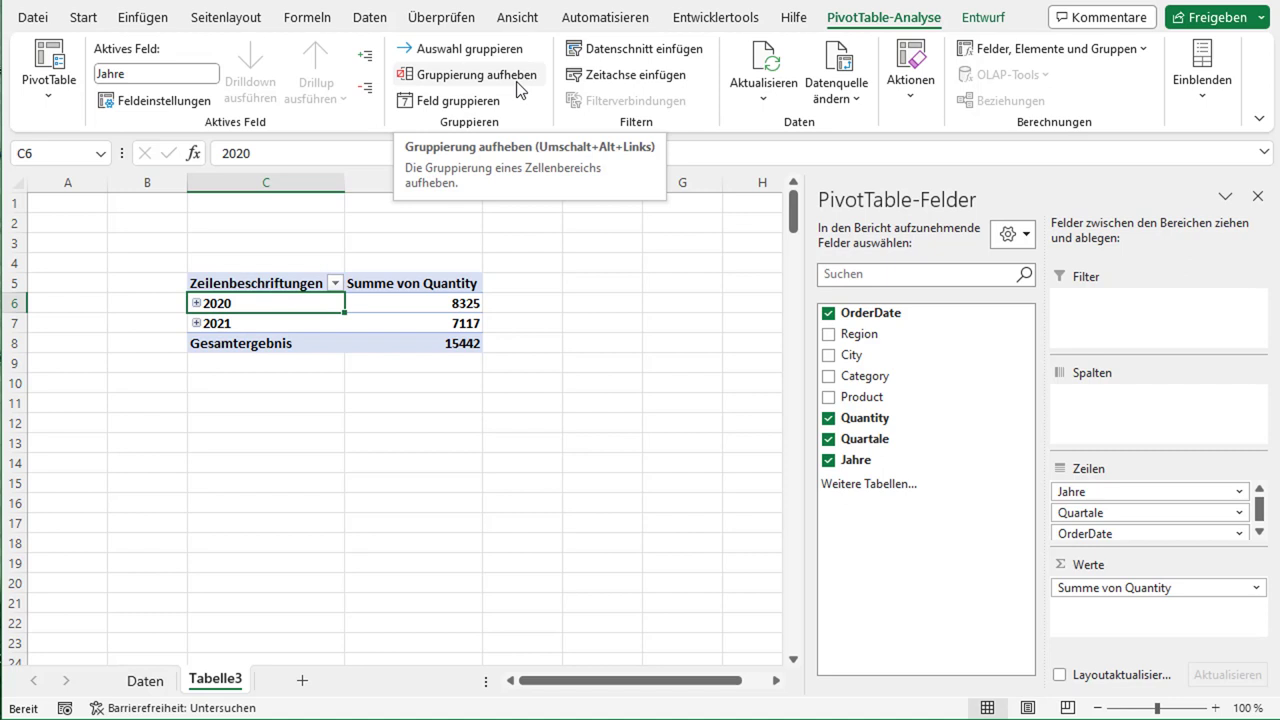
{"action": "left_click", "coordinate": [518, 88]}
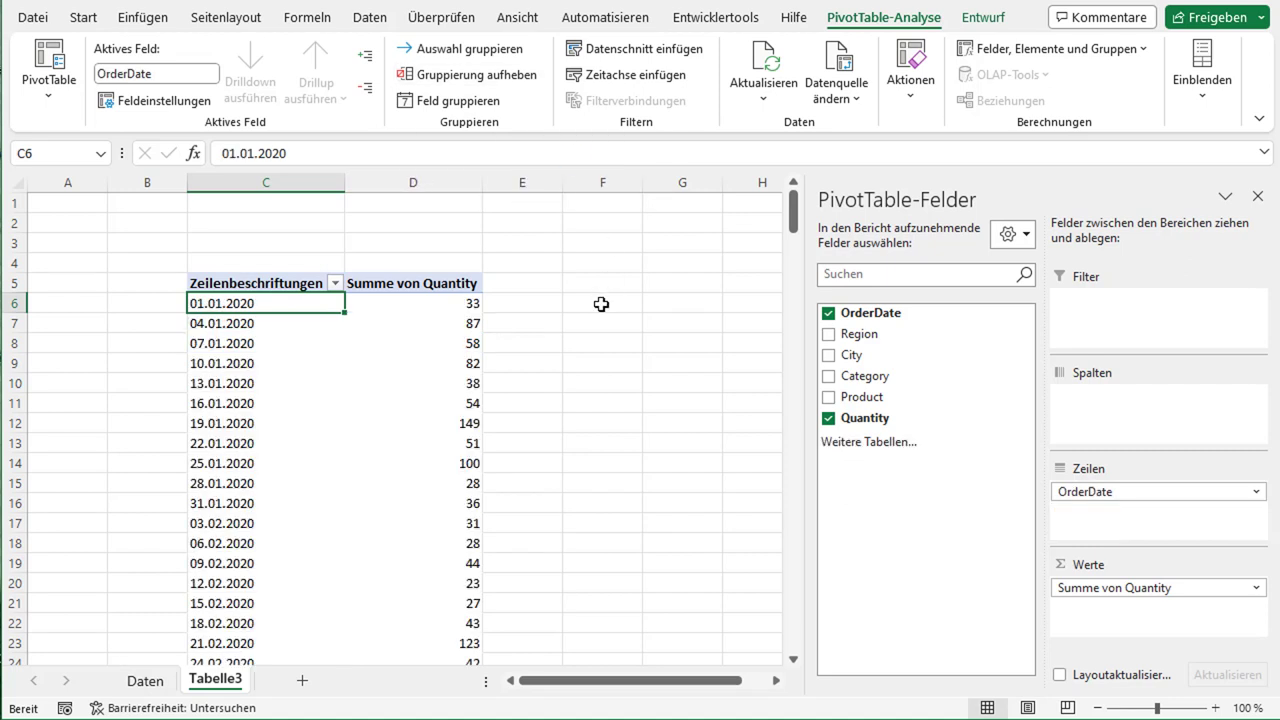
Step: Select the 01.01.2020 date and open the Gruppierung dialog, spanning 01.01.2020 to 31.12.2021
{"action": "left_click", "coordinate": [455, 283]}
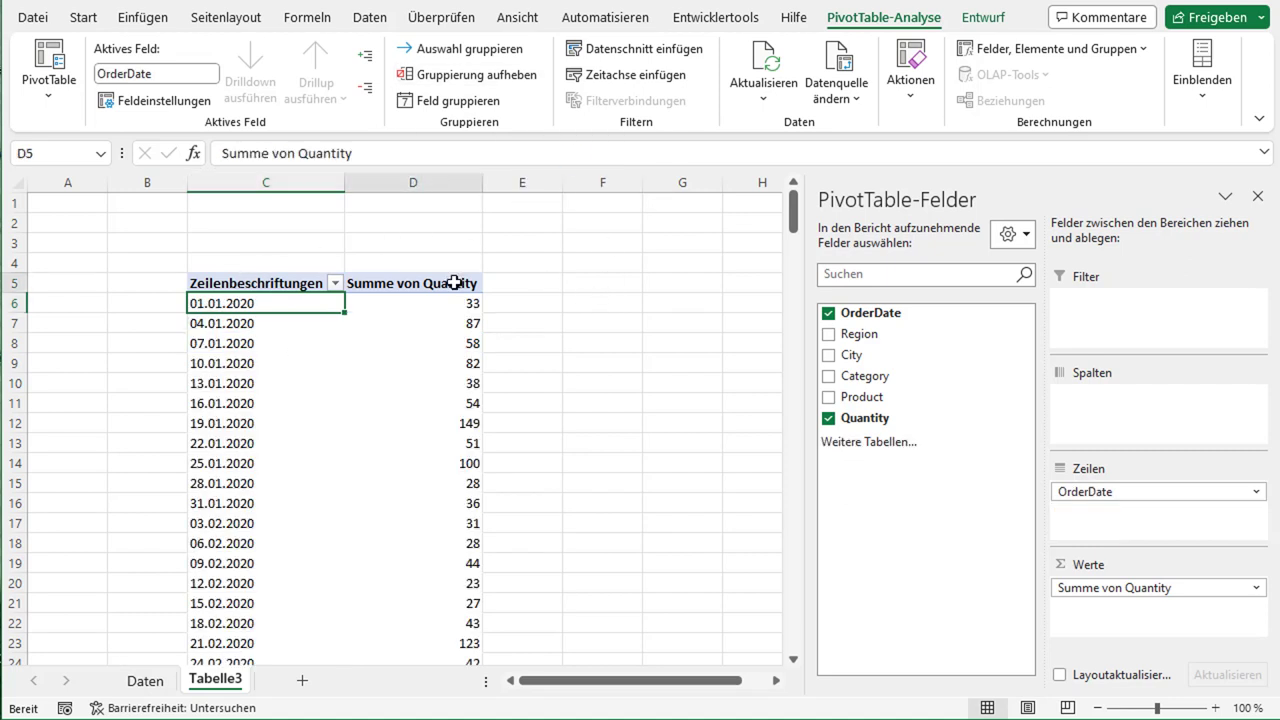
{"action": "scroll", "coordinate": [455, 283], "scroll_direction": "down", "scroll_amount": 1}
{"action": "left_click", "coordinate": [455, 283]}
{"action": "left_click", "coordinate": [234, 256]}
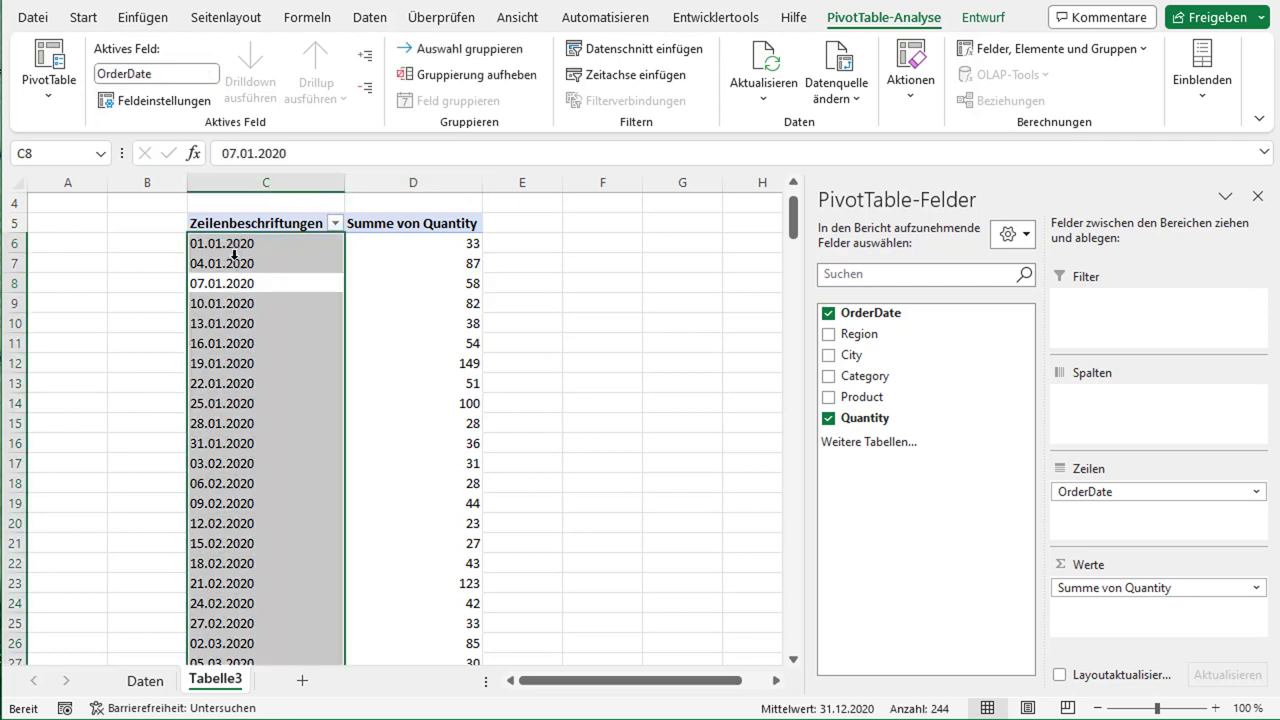
{"action": "left_click", "coordinate": [232, 264]}
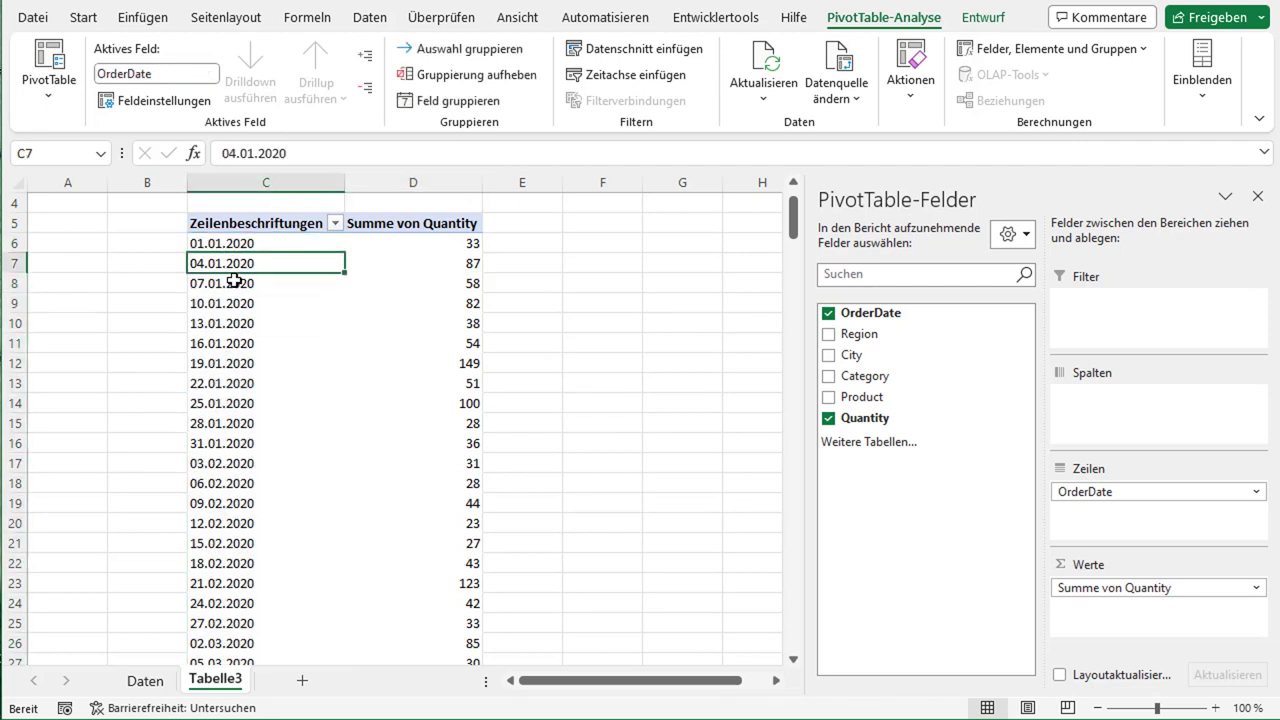
{"action": "scroll", "coordinate": [306, 326], "scroll_direction": "up", "scroll_amount": 1}
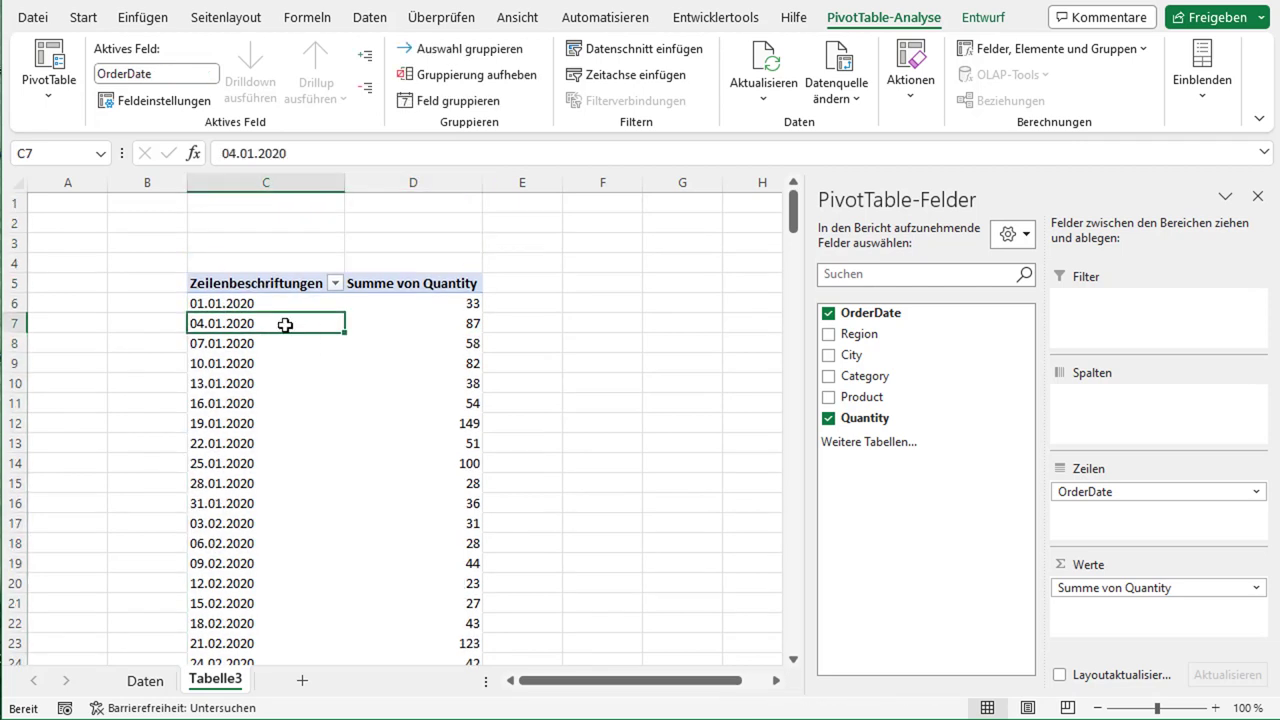
{"action": "left_click", "coordinate": [273, 302]}
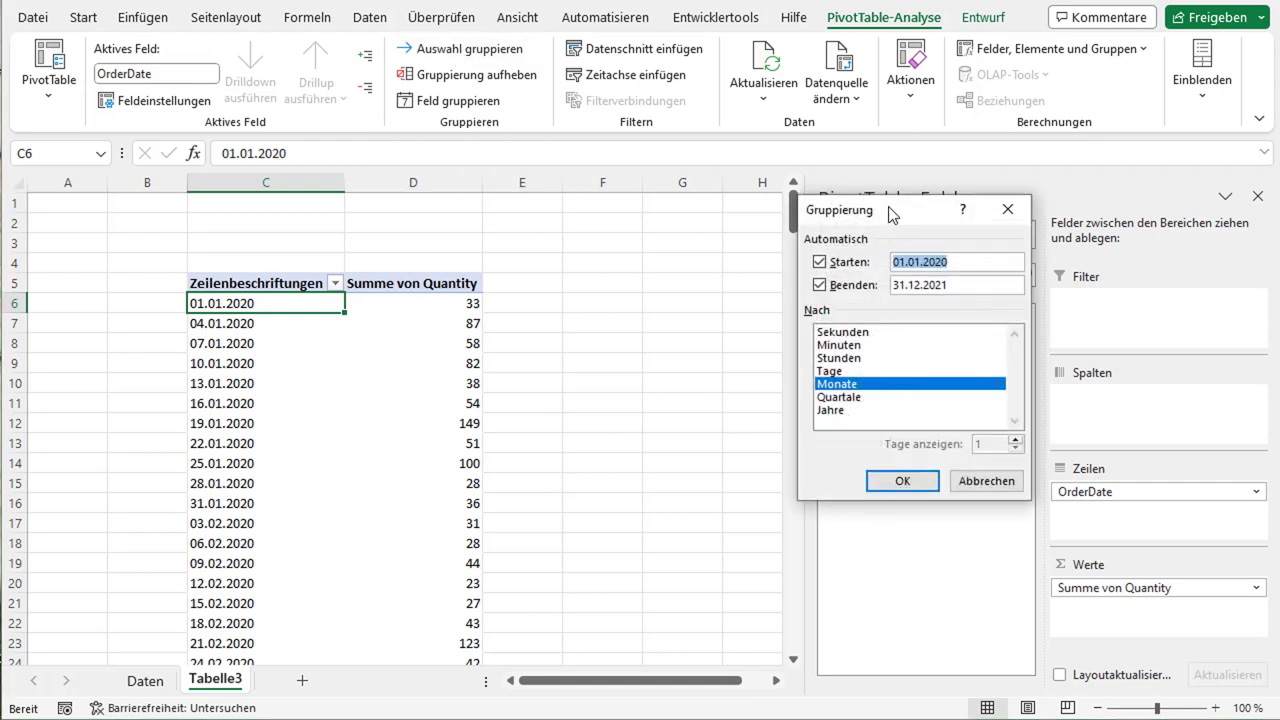
Step: Group the dates by Jahre only, giving 2020 at 8325 and 2021 at 7117
{"action": "left_click_drag", "start_coordinate": [888, 206], "coordinate": [582, 198]}
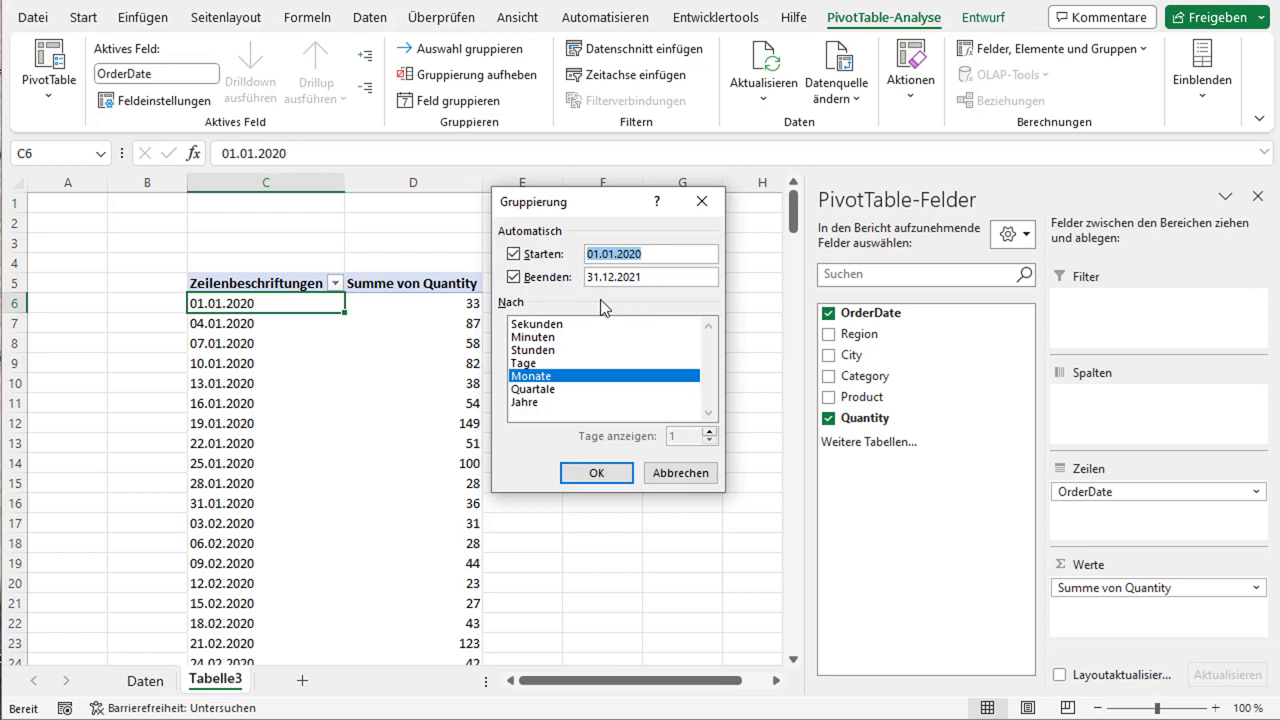
{"action": "left_click", "coordinate": [548, 403]}
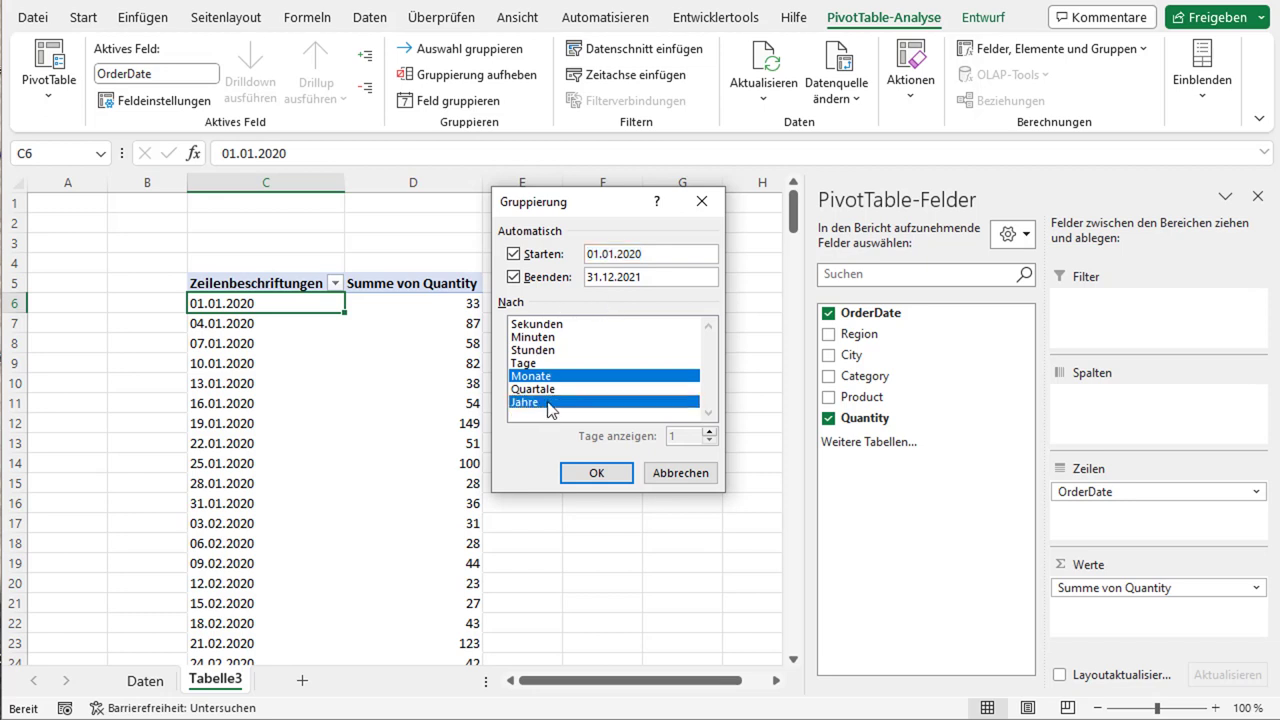
{"action": "left_click", "coordinate": [548, 376]}
{"action": "left_click", "coordinate": [550, 389]}
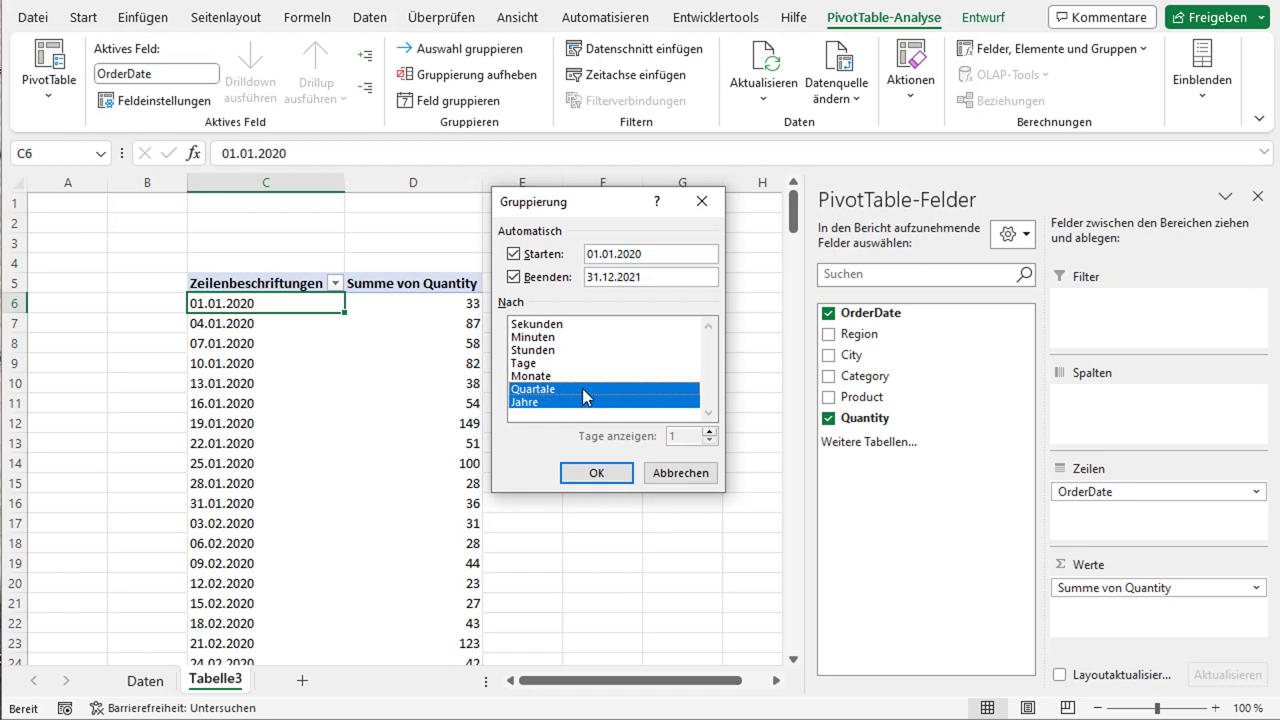
{"action": "left_click", "coordinate": [547, 391]}
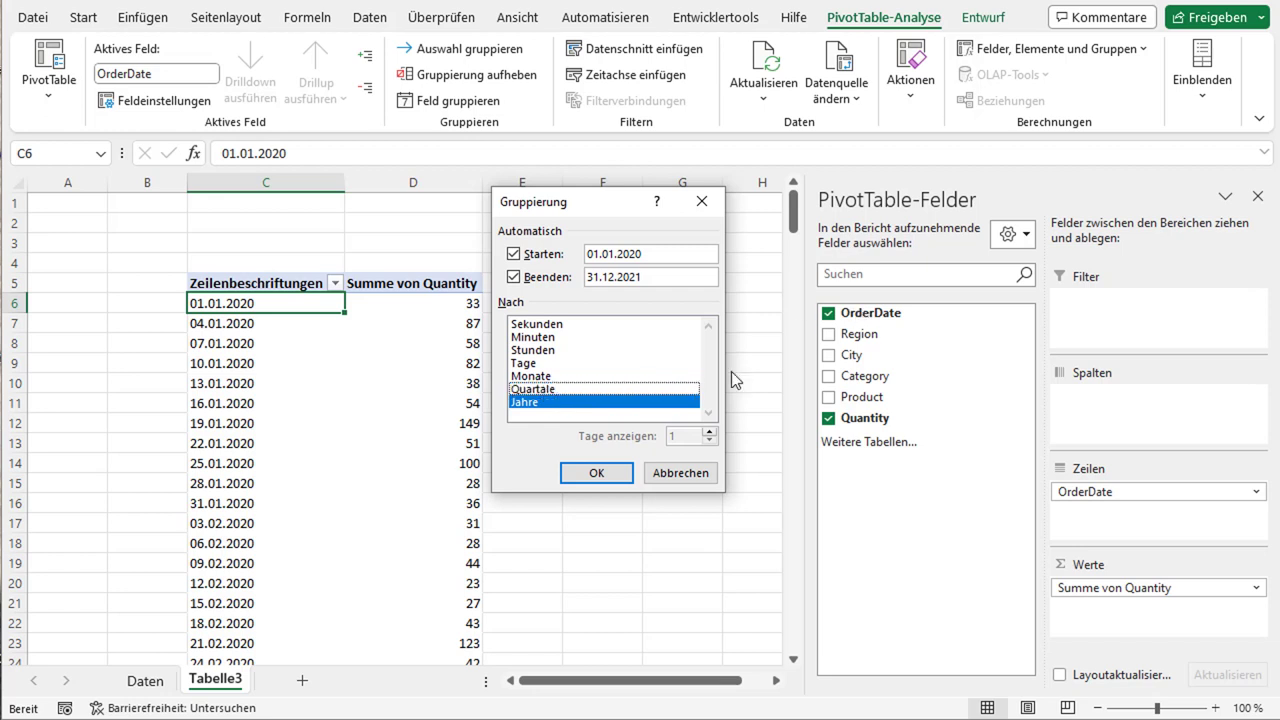
{"action": "left_click", "coordinate": [596, 476]}
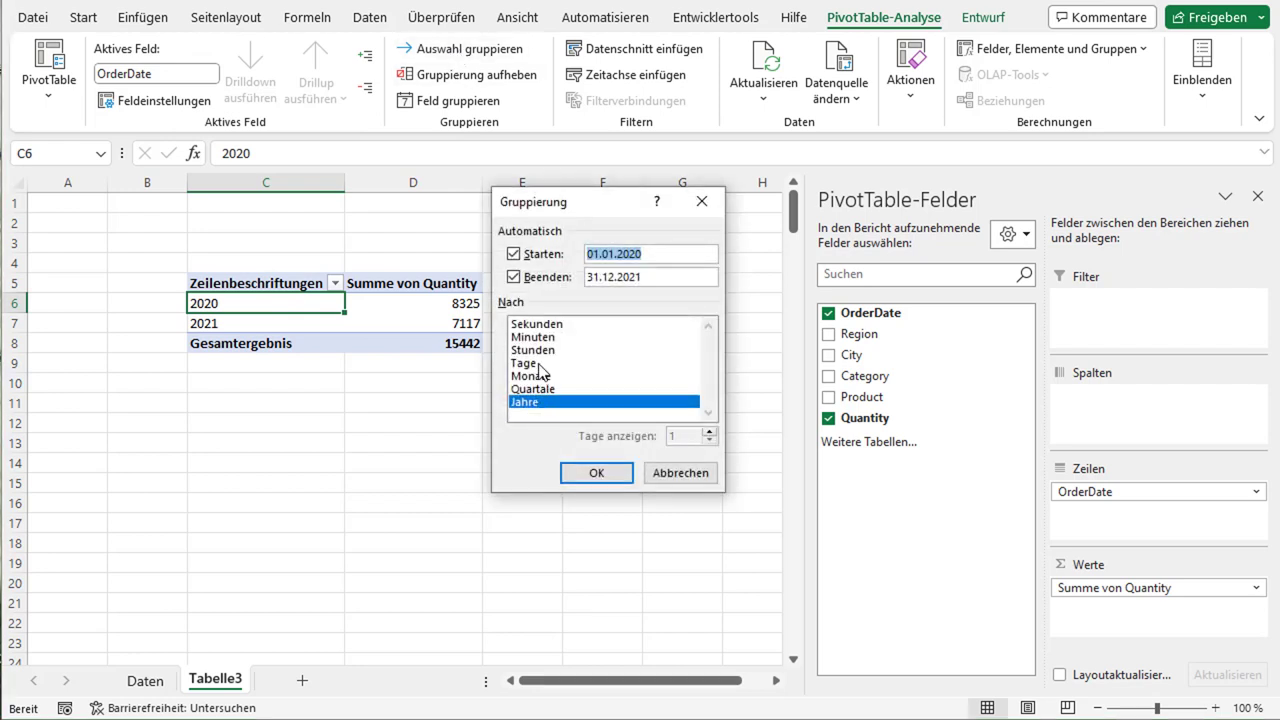
Step: Group OrderDate by Jahre and Monate, then add Tage and Quartale to the grouping
{"action": "left_click", "coordinate": [608, 379]}
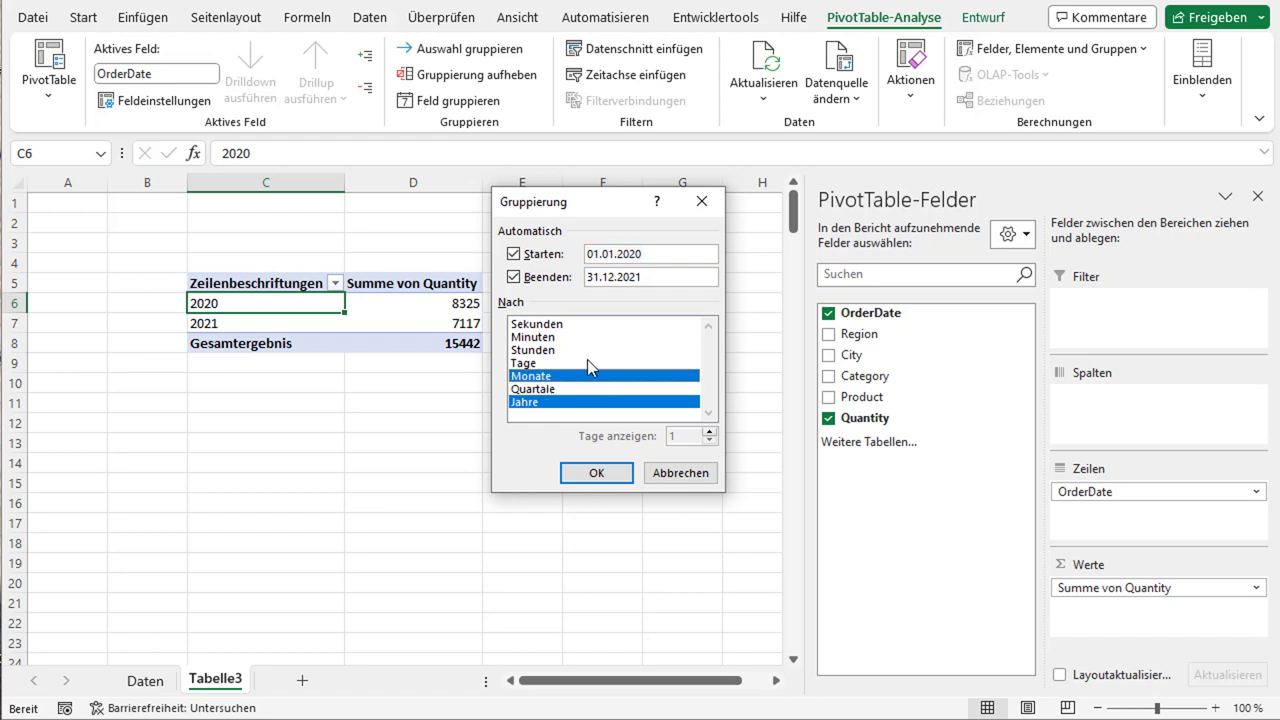
{"action": "left_click", "coordinate": [592, 473]}
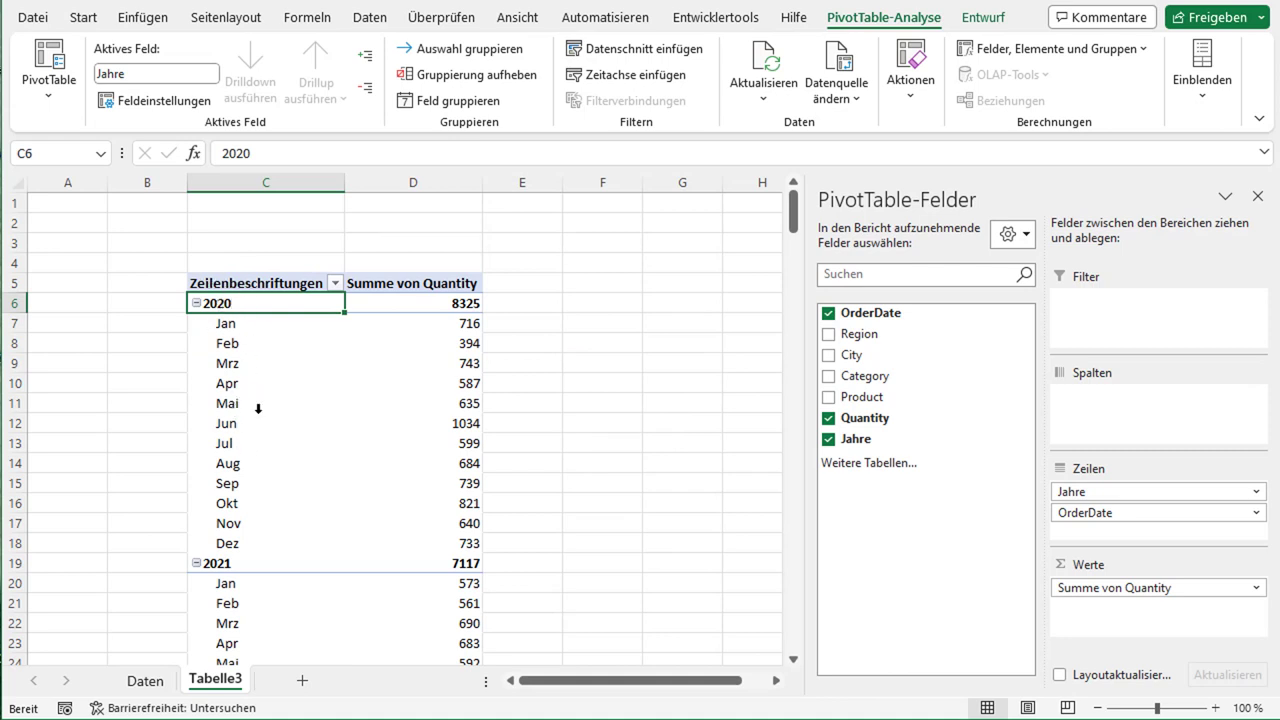
{"action": "left_click", "coordinate": [470, 49]}
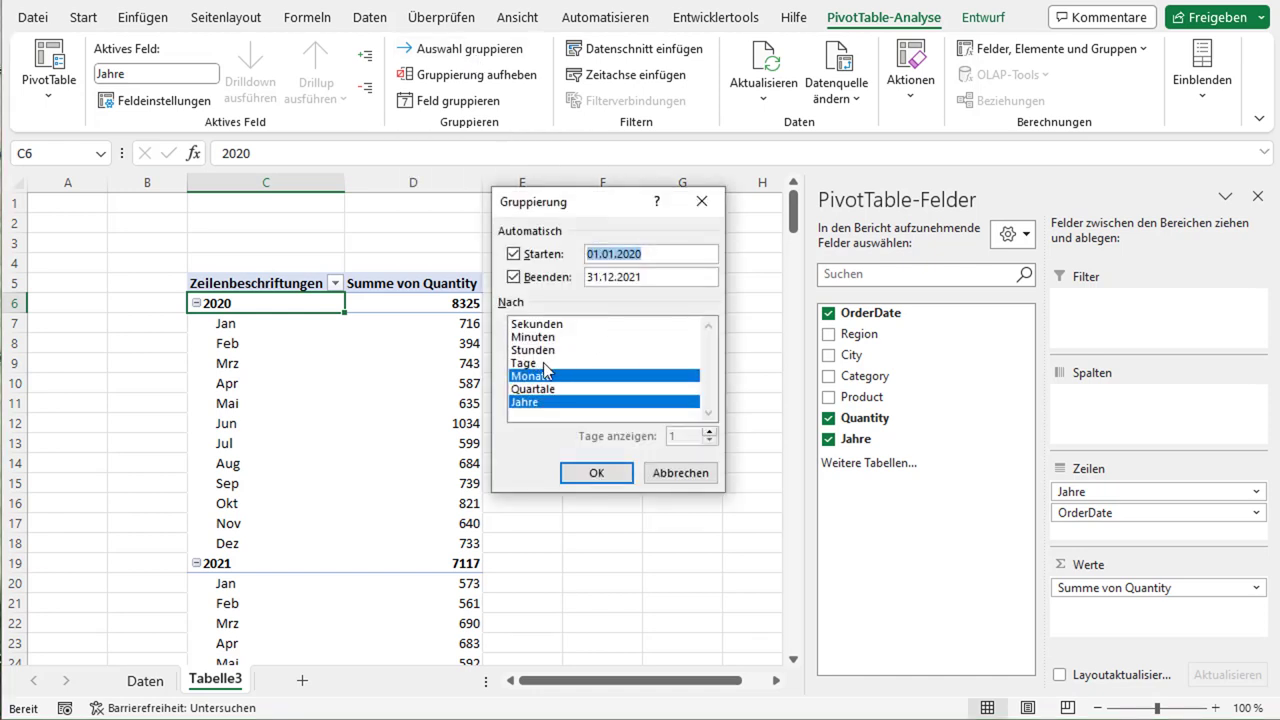
{"action": "left_click", "coordinate": [540, 363]}
{"action": "left_click", "coordinate": [553, 390]}
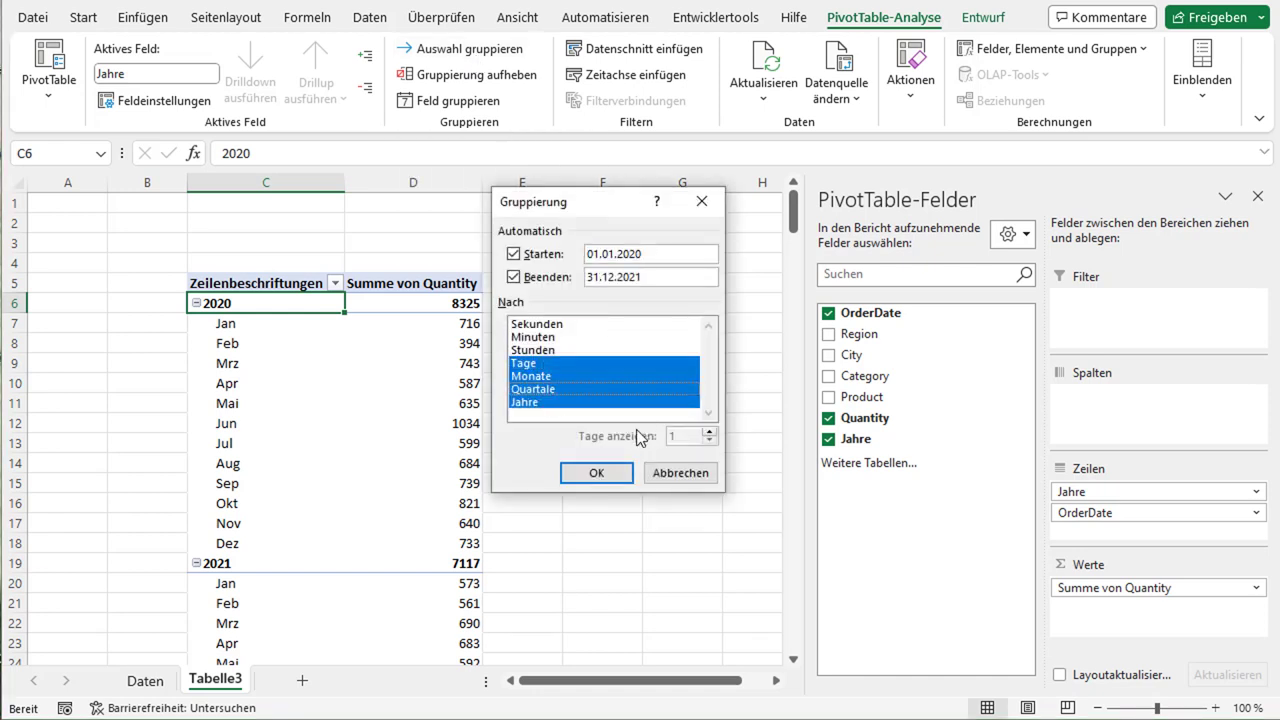
{"action": "left_click", "coordinate": [615, 474]}
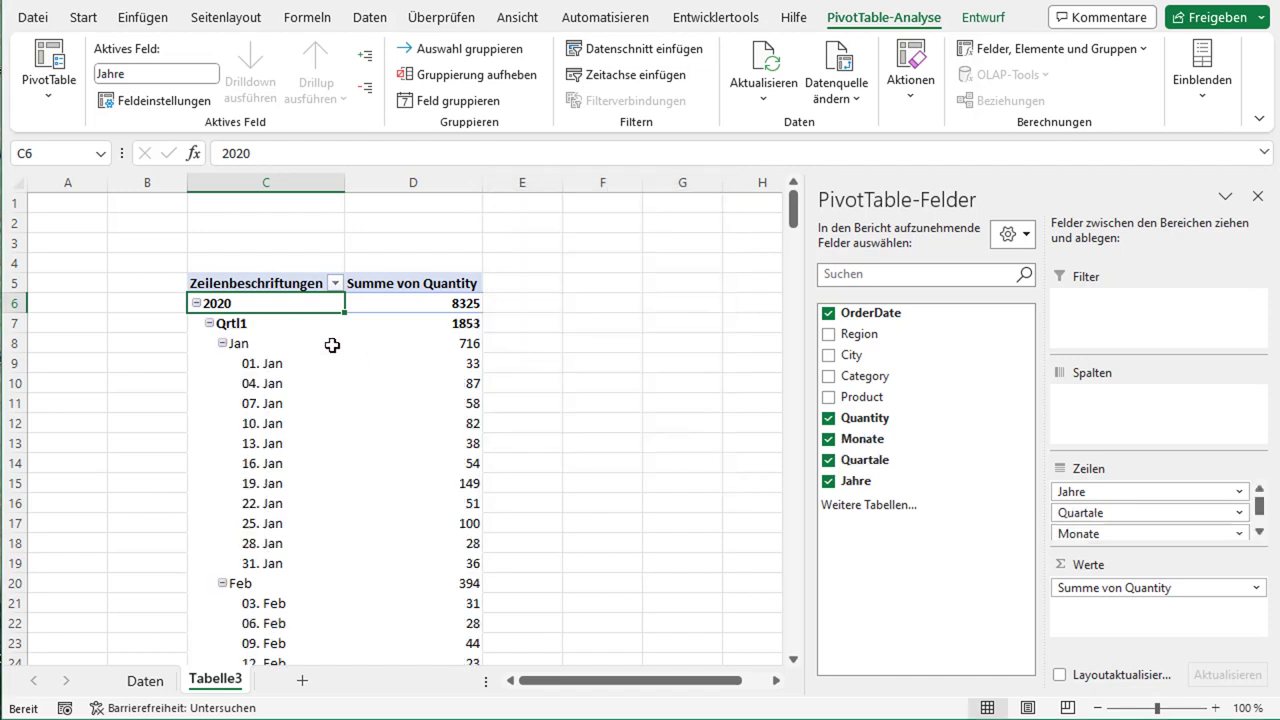
{"action": "scroll", "coordinate": [386, 343], "scroll_direction": "down", "scroll_amount": 2}
{"action": "scroll", "coordinate": [180, 345], "scroll_direction": "up", "scroll_amount": 1}
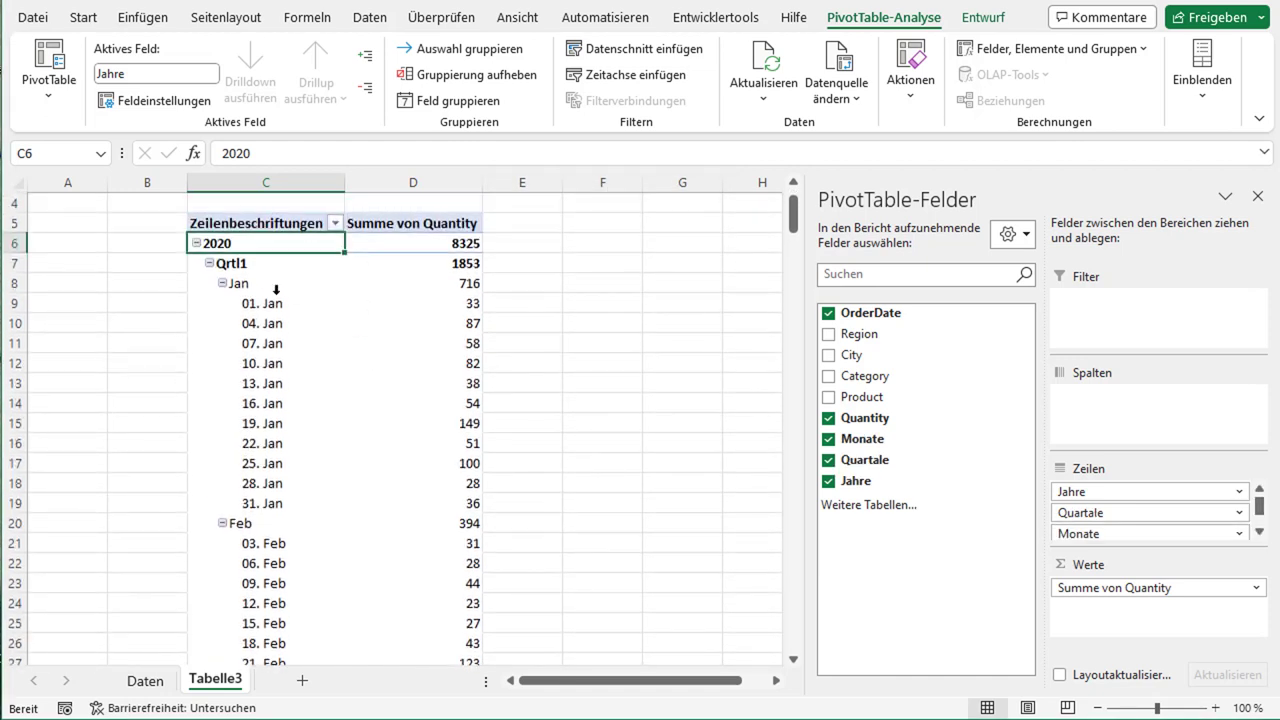